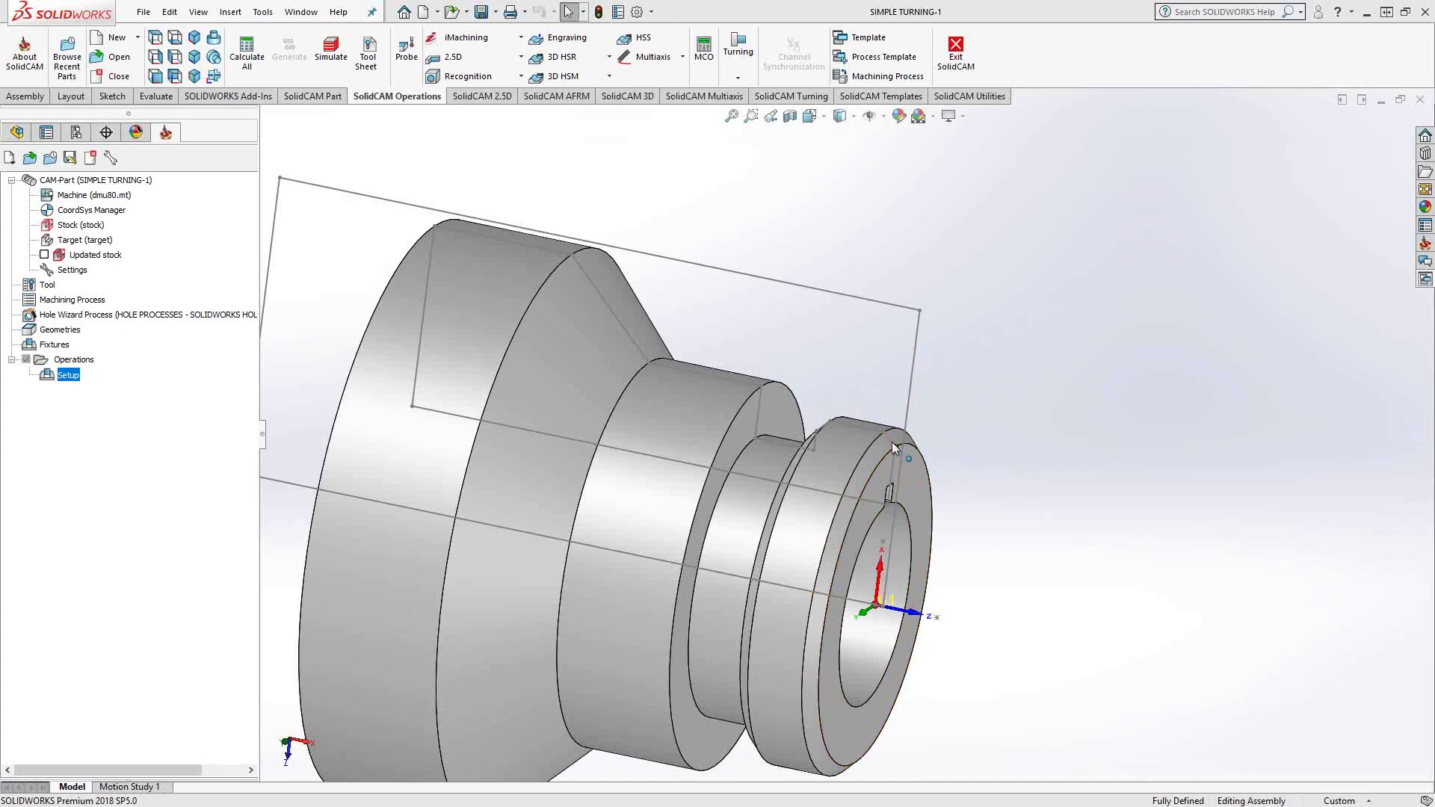
# Zoom in and out on the SIMPLE TURNING-1 part with the mouse wheel.
pyautogui.scroll(2, 944, 464)
pyautogui.scroll(-2, 866, 418)
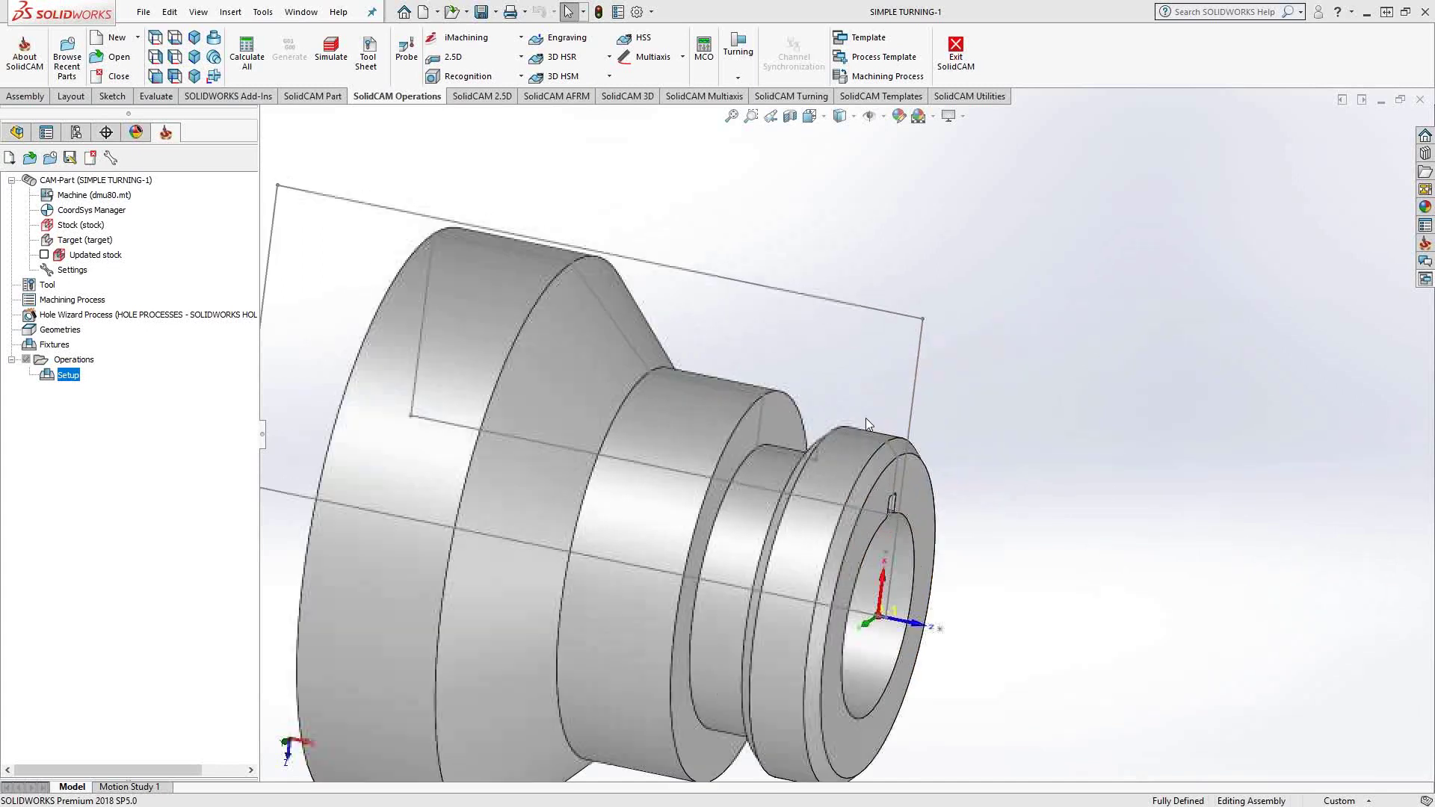
pyautogui.scroll(-2, 866, 419)
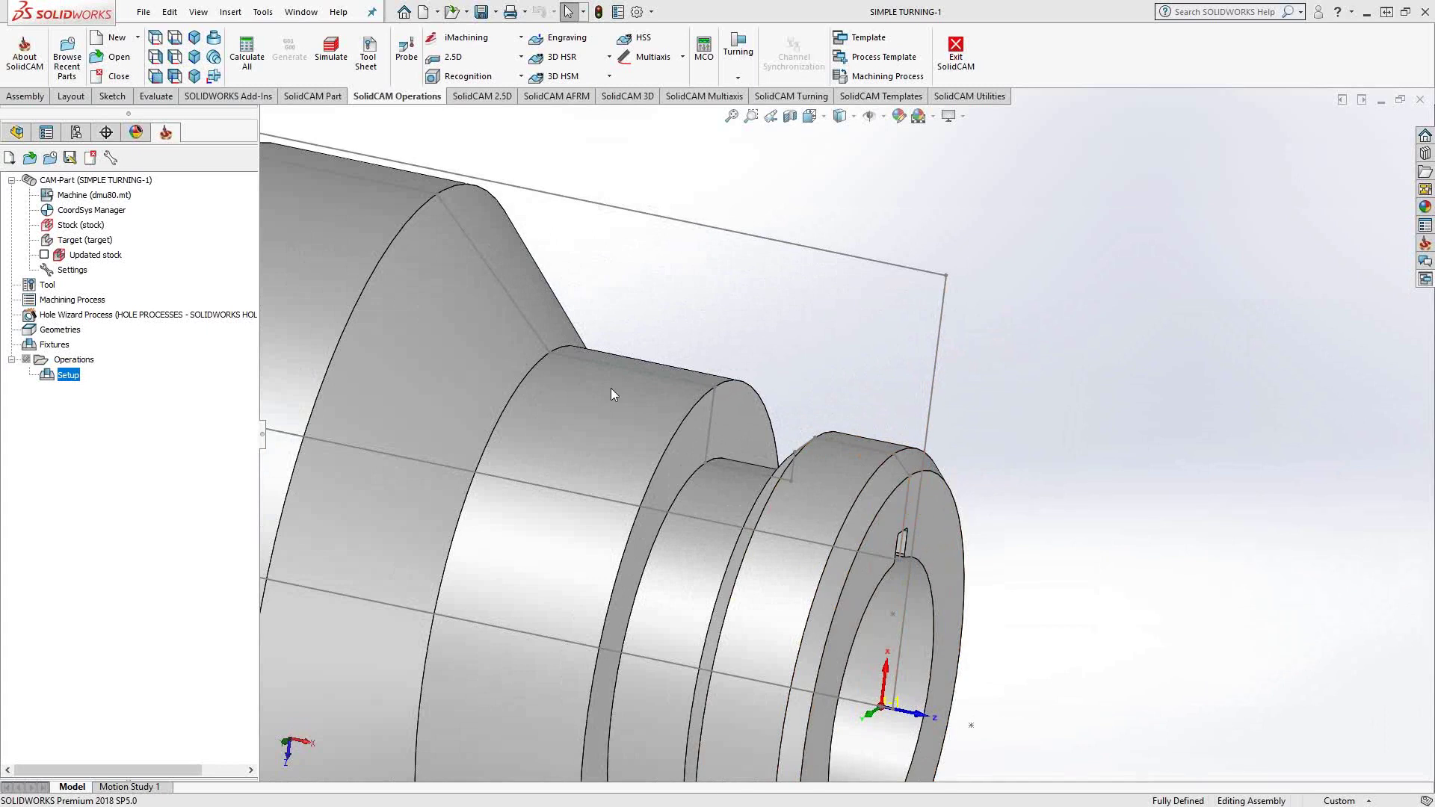
# Add a new Face turning operation to the Setup.
pyautogui.rightClick(70, 376)
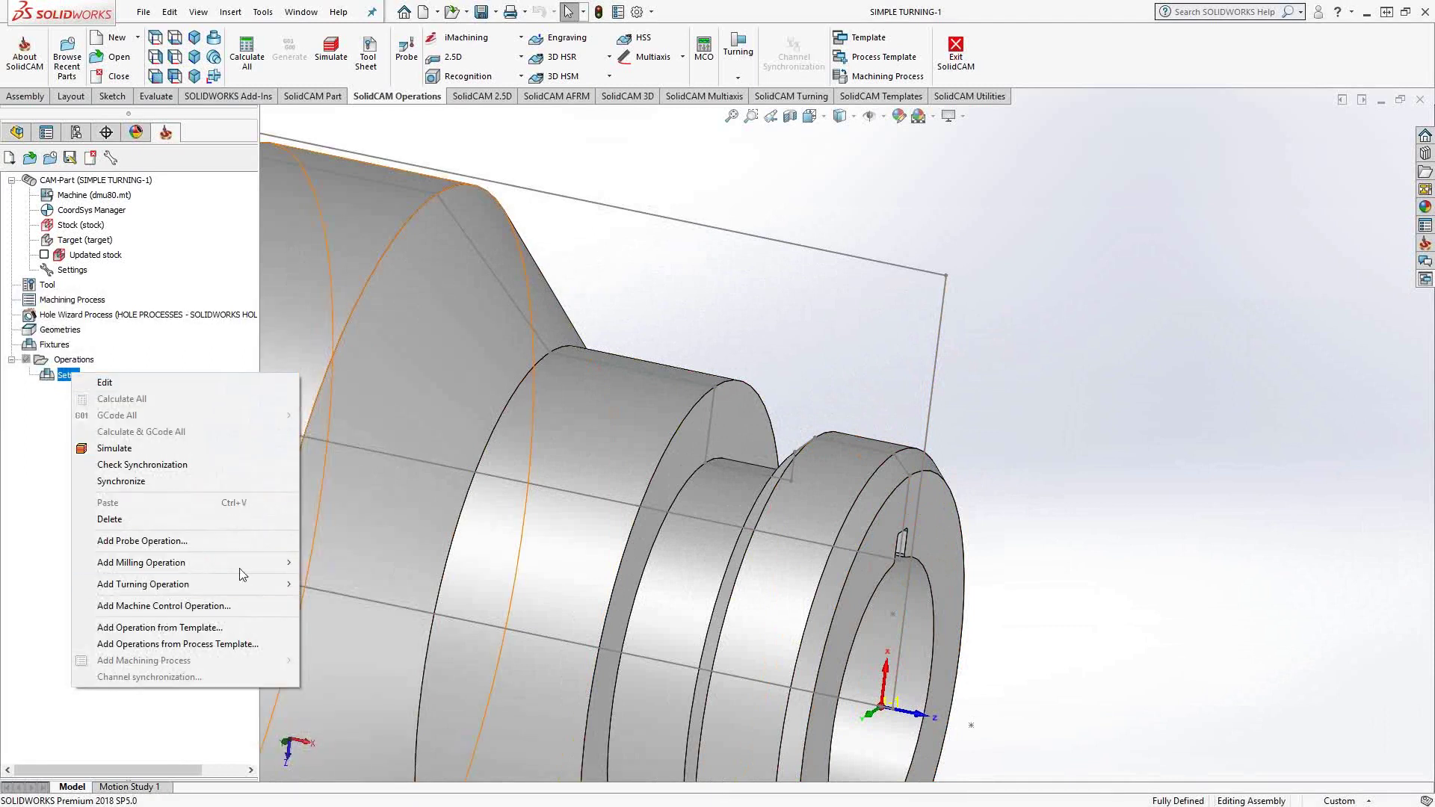
pyautogui.moveTo(211, 588)
pyautogui.click(326, 587)
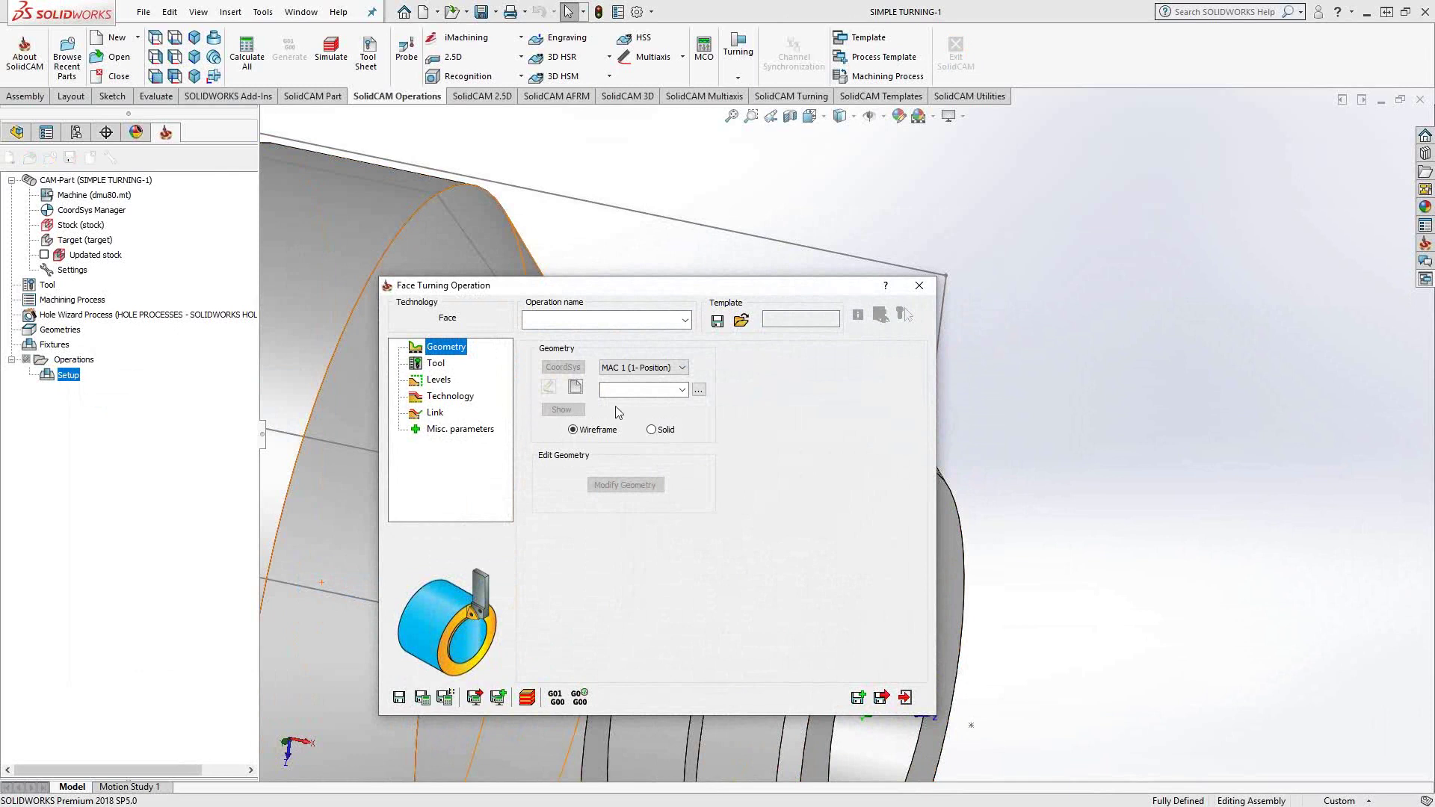
# Define geometry 'contour' by chaining the part's front end-face edge.
pyautogui.click(574, 387)
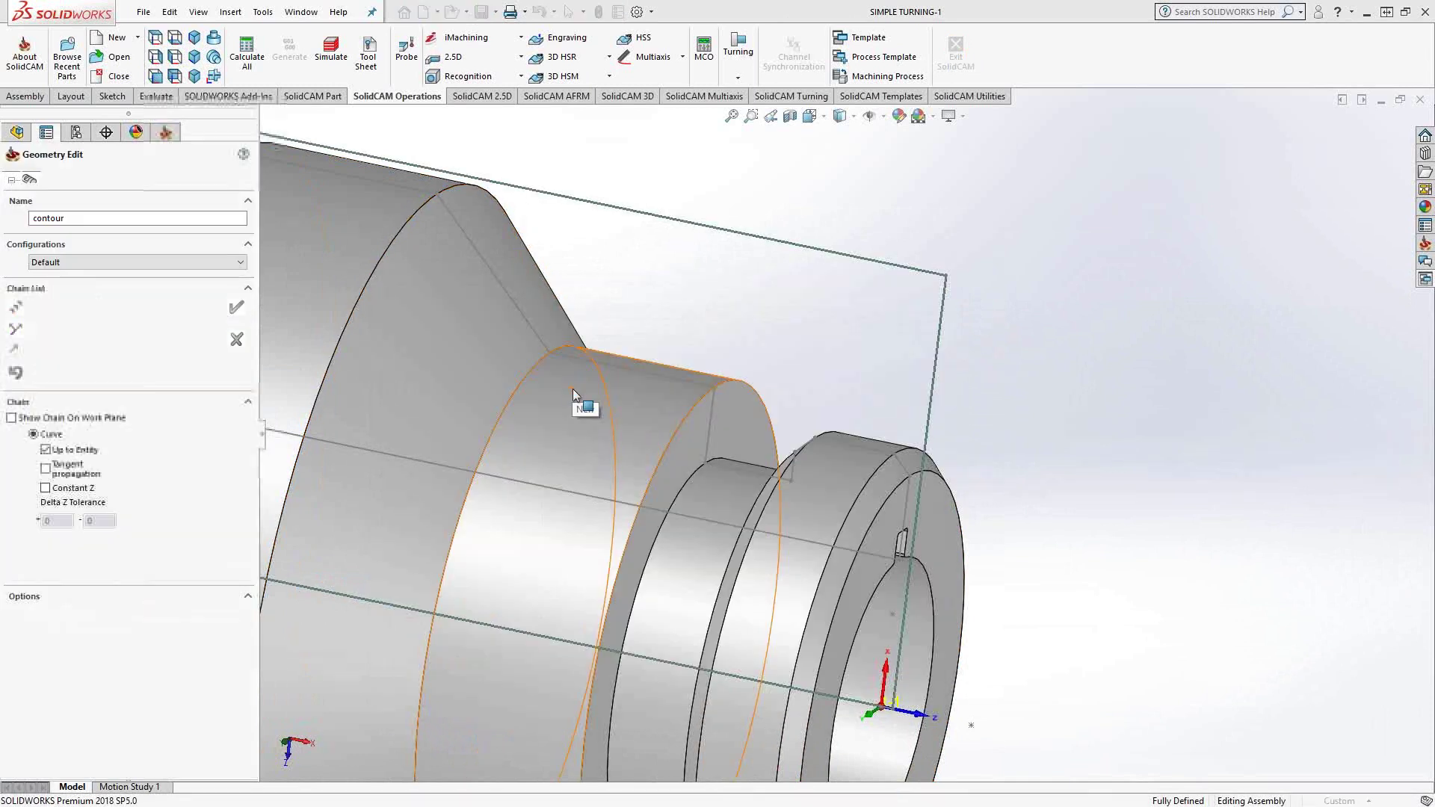
pyautogui.scroll(-3, 944, 506)
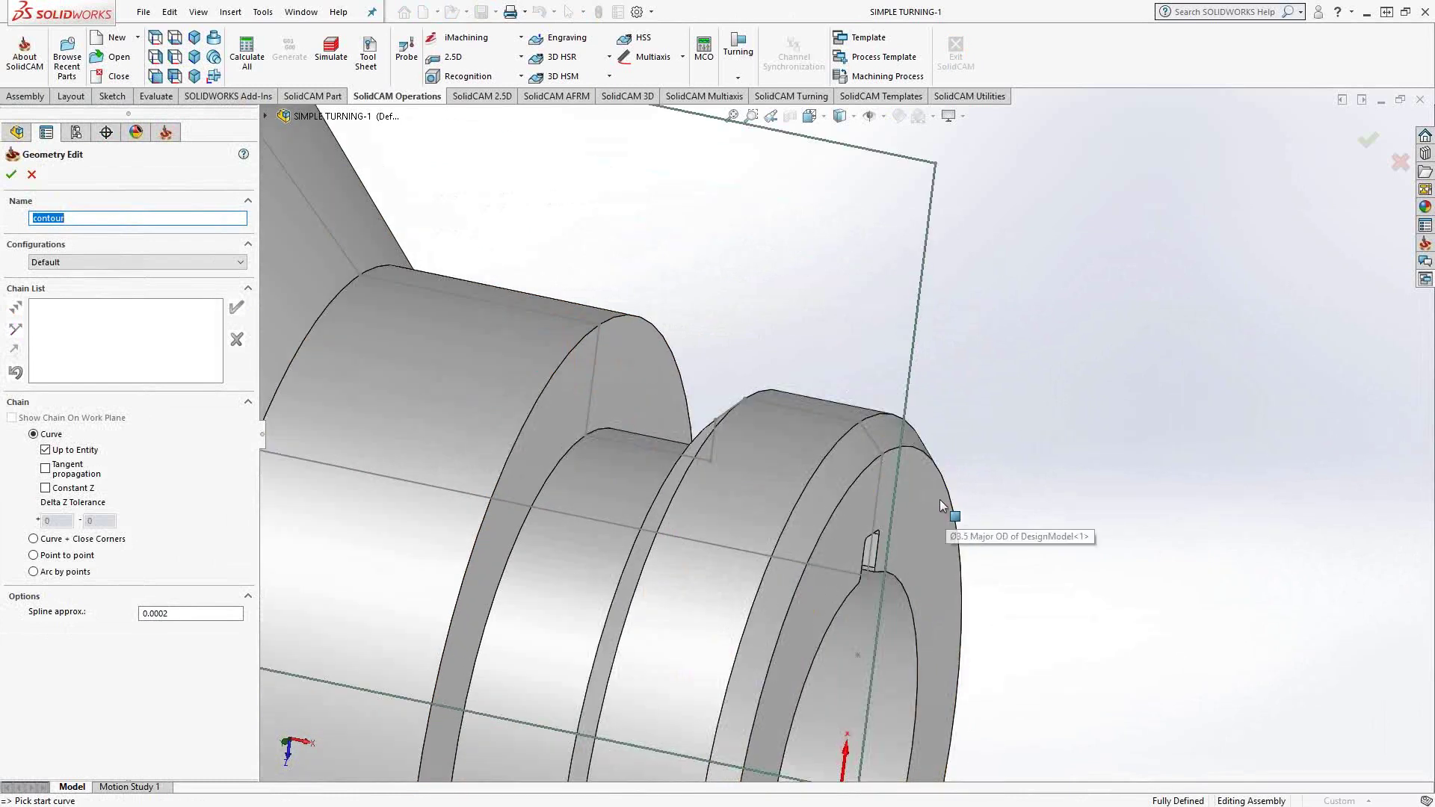
pyautogui.click(880, 479)
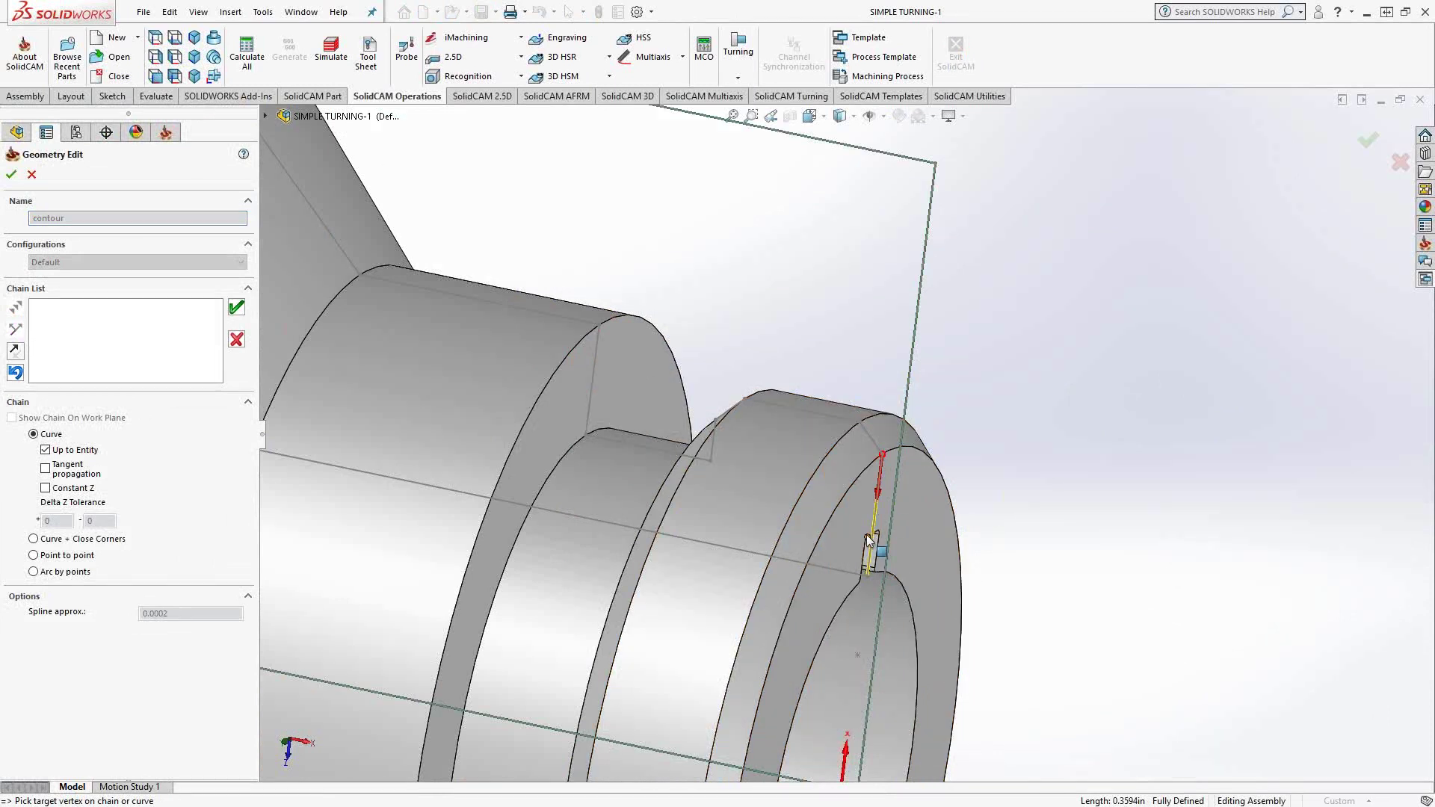
pyautogui.click(234, 312)
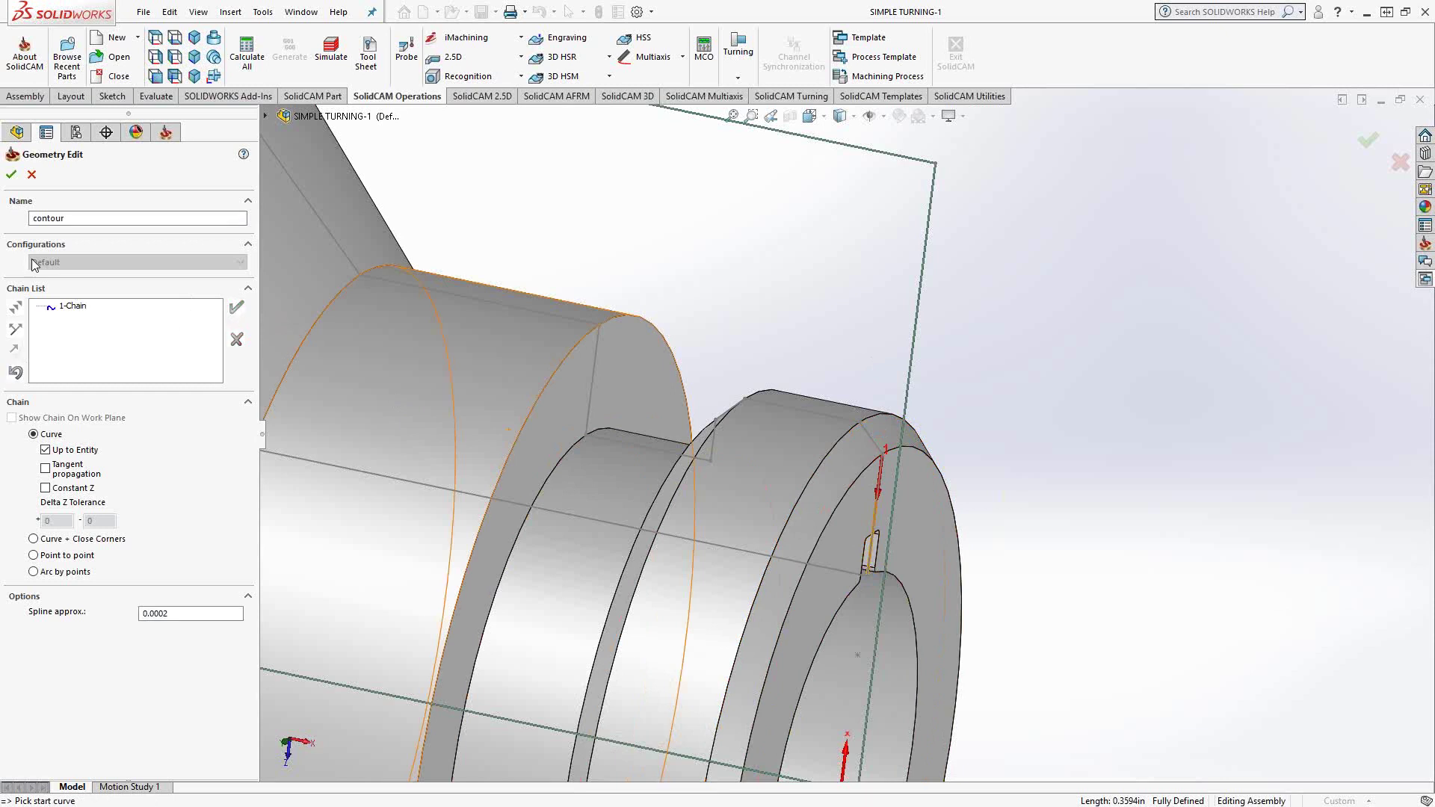
pyautogui.click(11, 175)
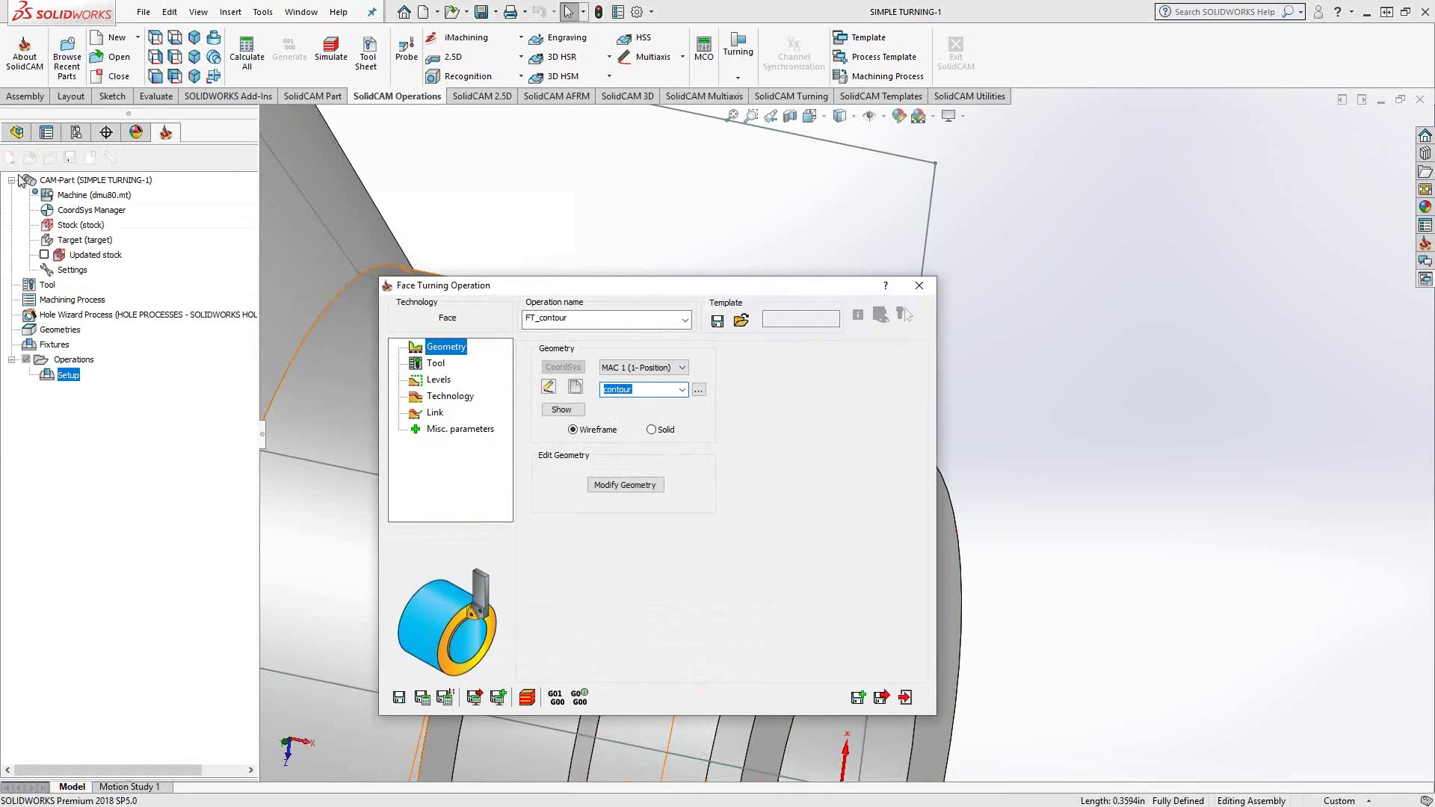
# Make the contour chain auto-extend its end to the stock.
pyautogui.click(631, 486)
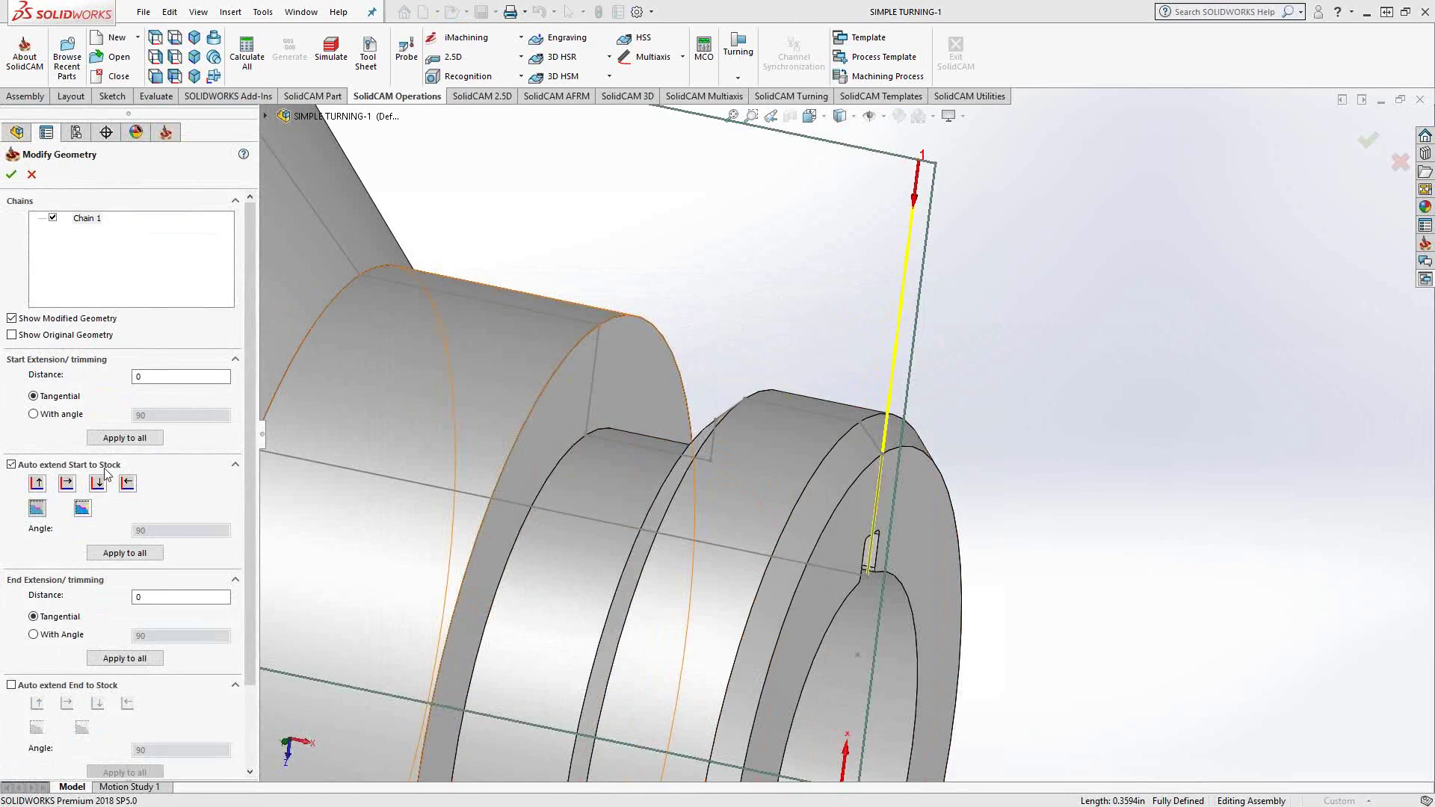
pyautogui.click(12, 686)
pyautogui.scroll(3, 987, 604)
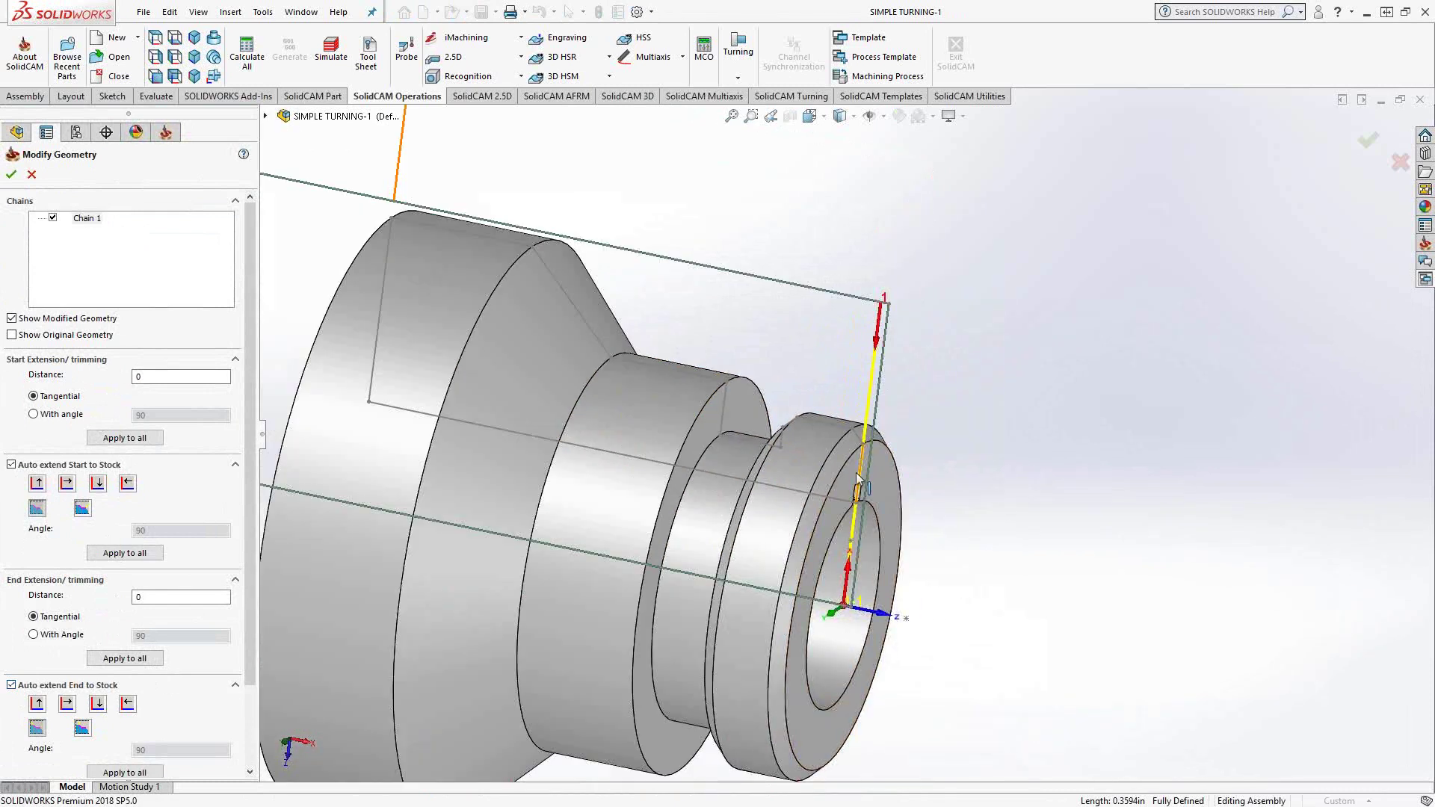
pyautogui.click(12, 174)
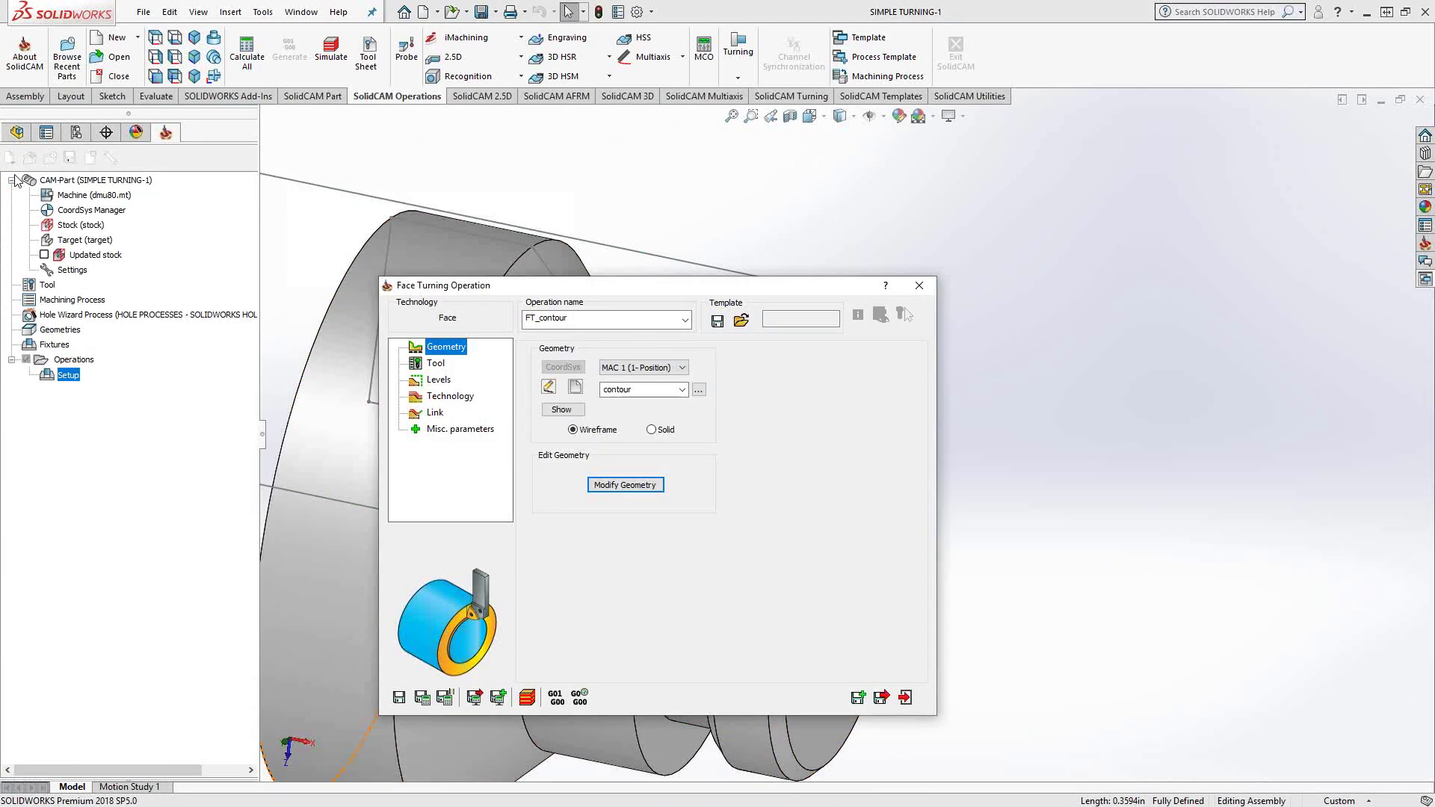
# Add a new external turning tool for FT_contour.
pyautogui.click(435, 364)
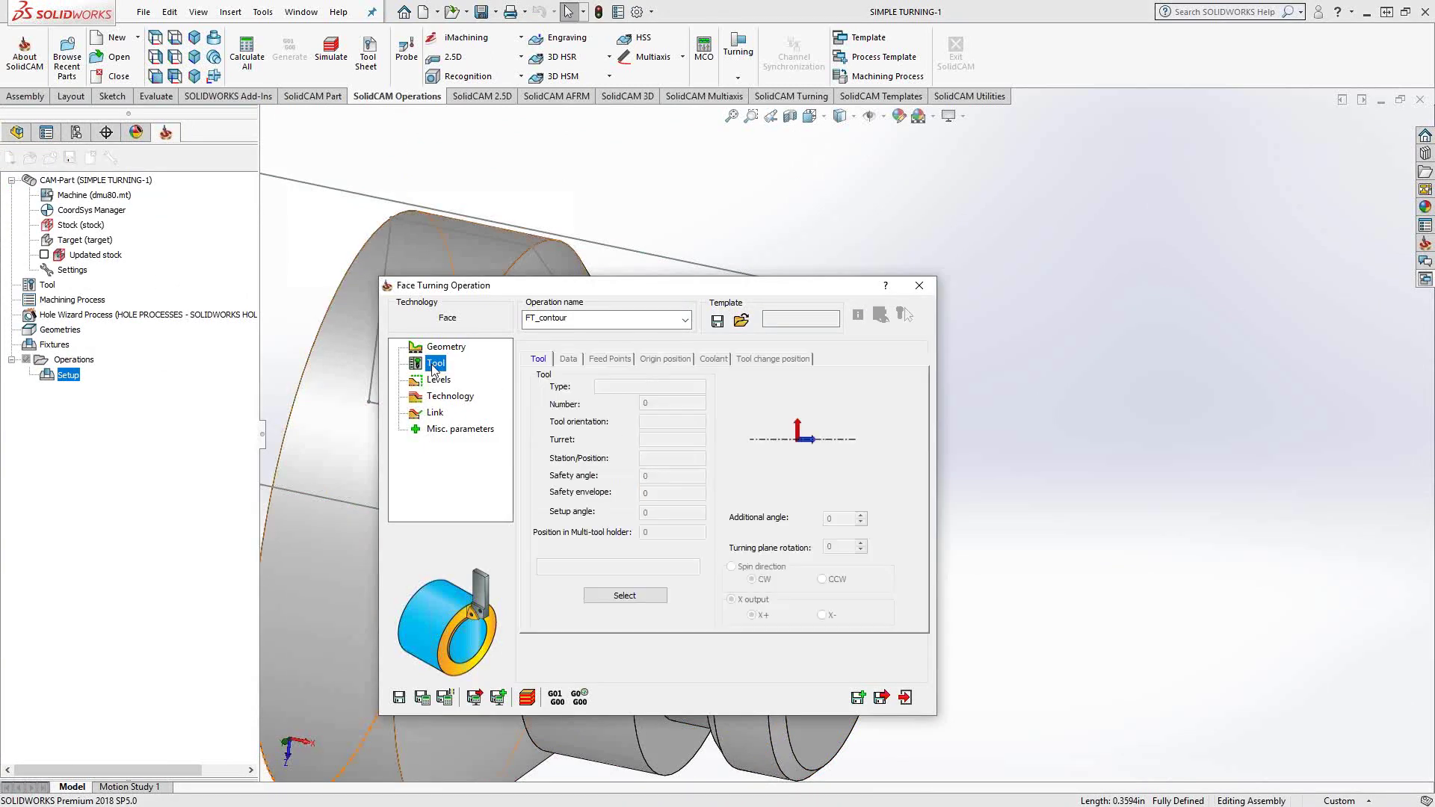
pyautogui.click(648, 591)
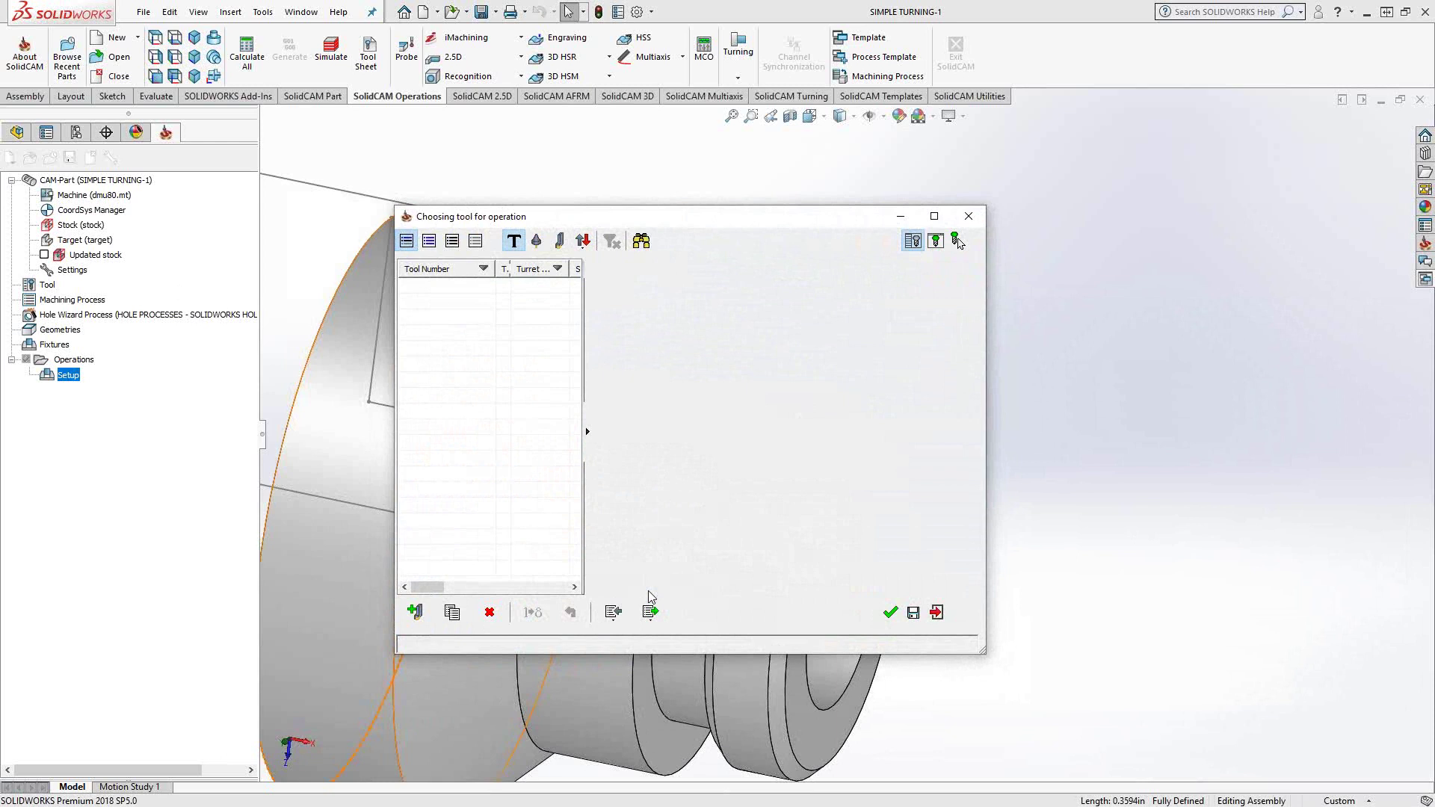
pyautogui.click(416, 612)
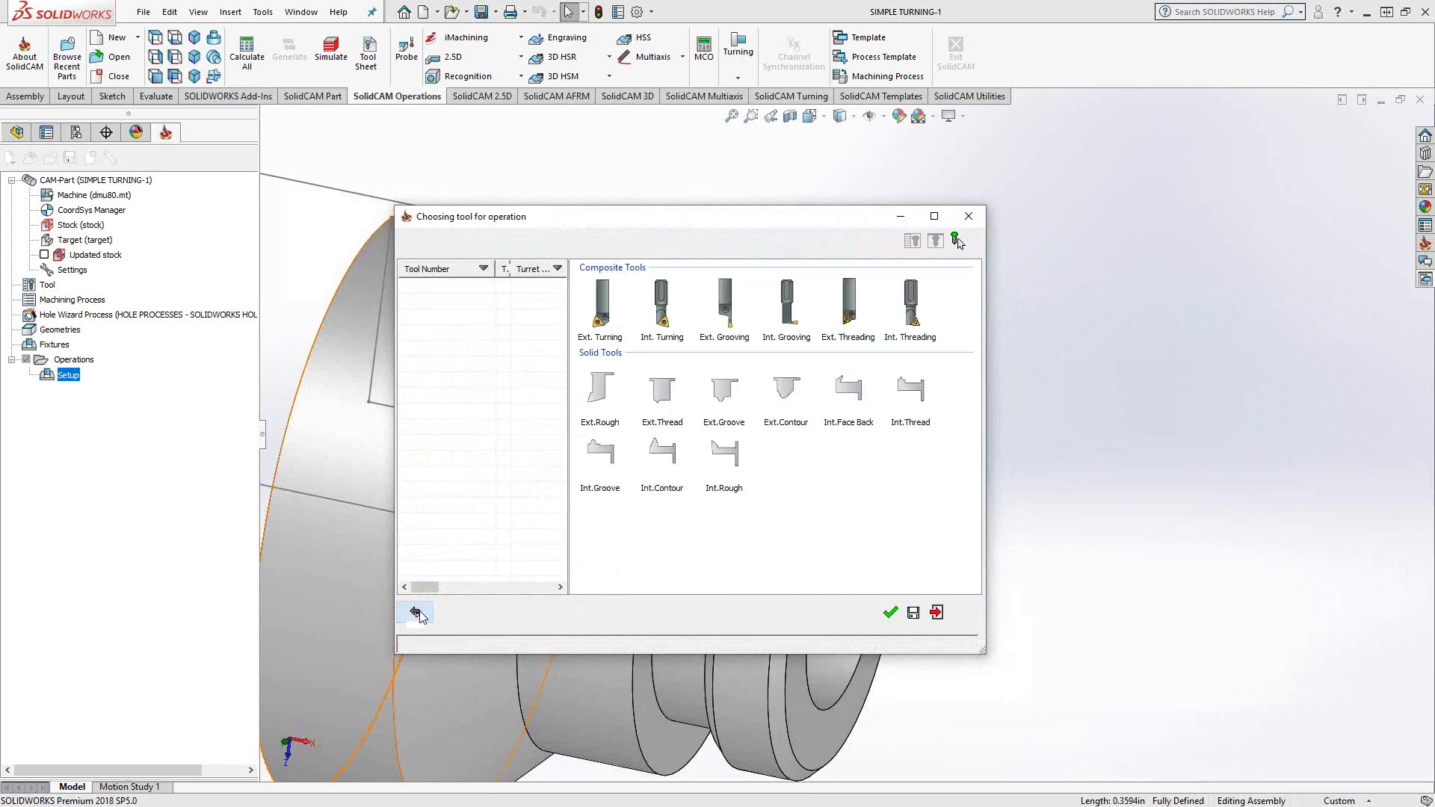
pyautogui.click(604, 310)
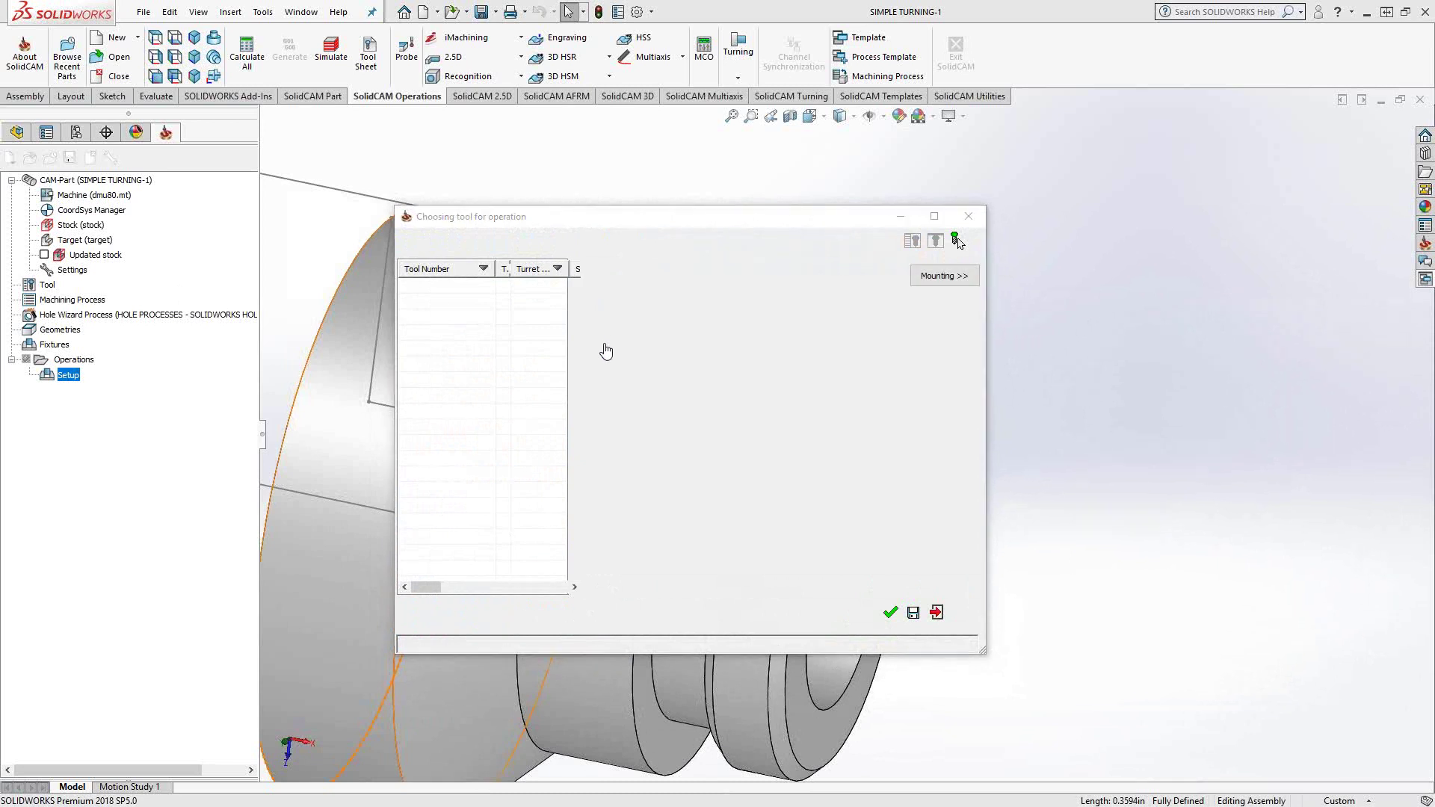
# Set the insert clearance angle N, tolerance class M and cross section G.
pyautogui.click(762, 430)
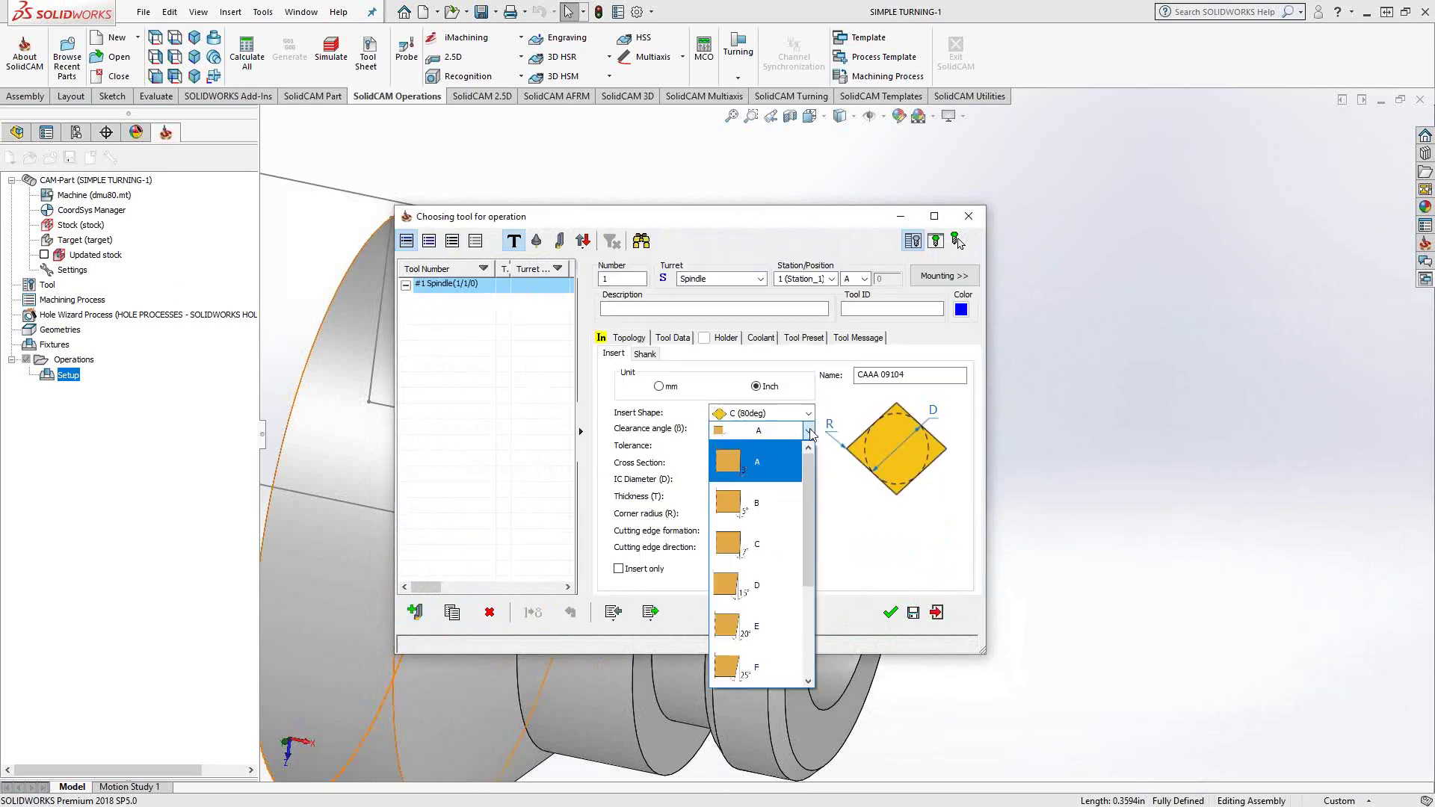
pyautogui.scroll(-2, 780, 559)
pyautogui.click(777, 573)
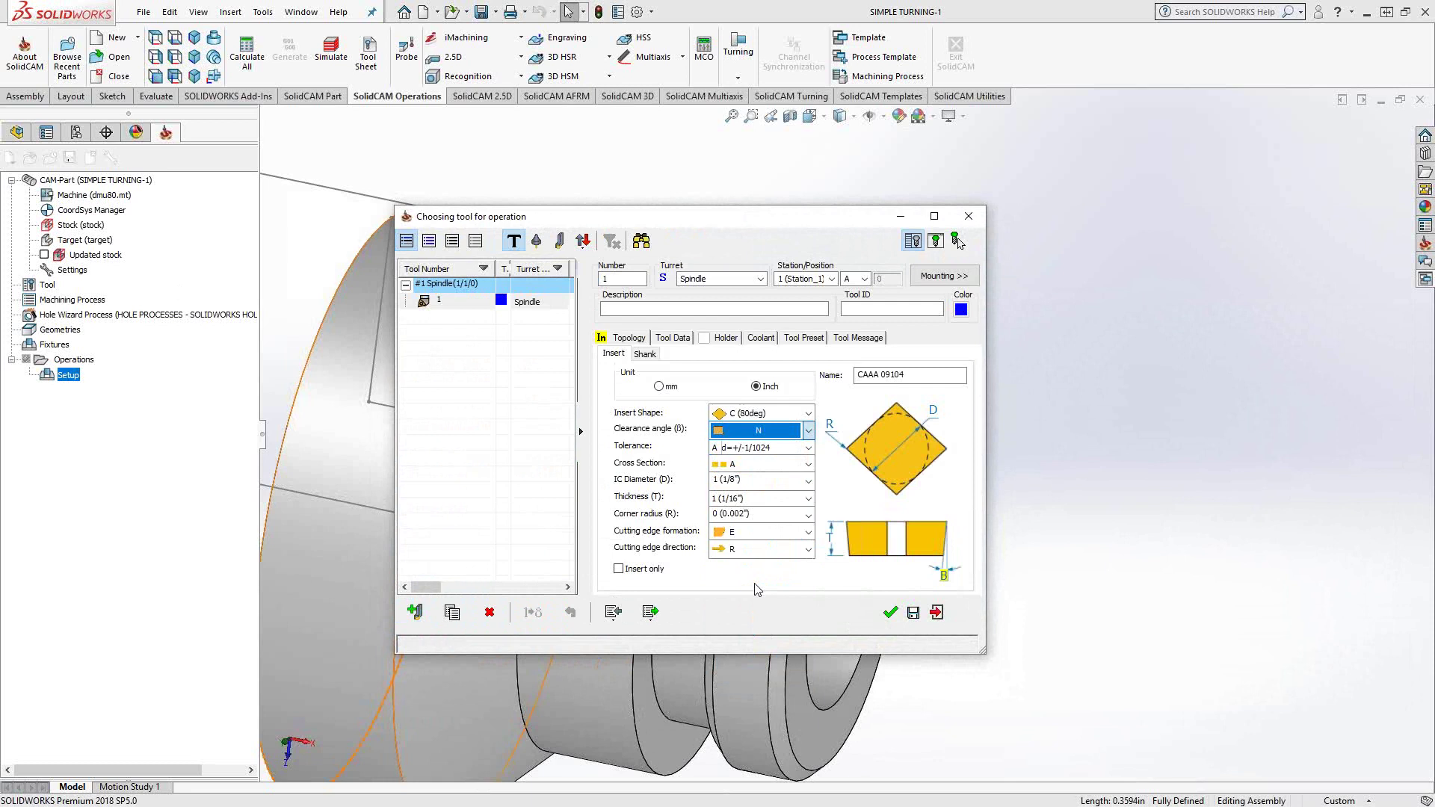
pyautogui.click(809, 448)
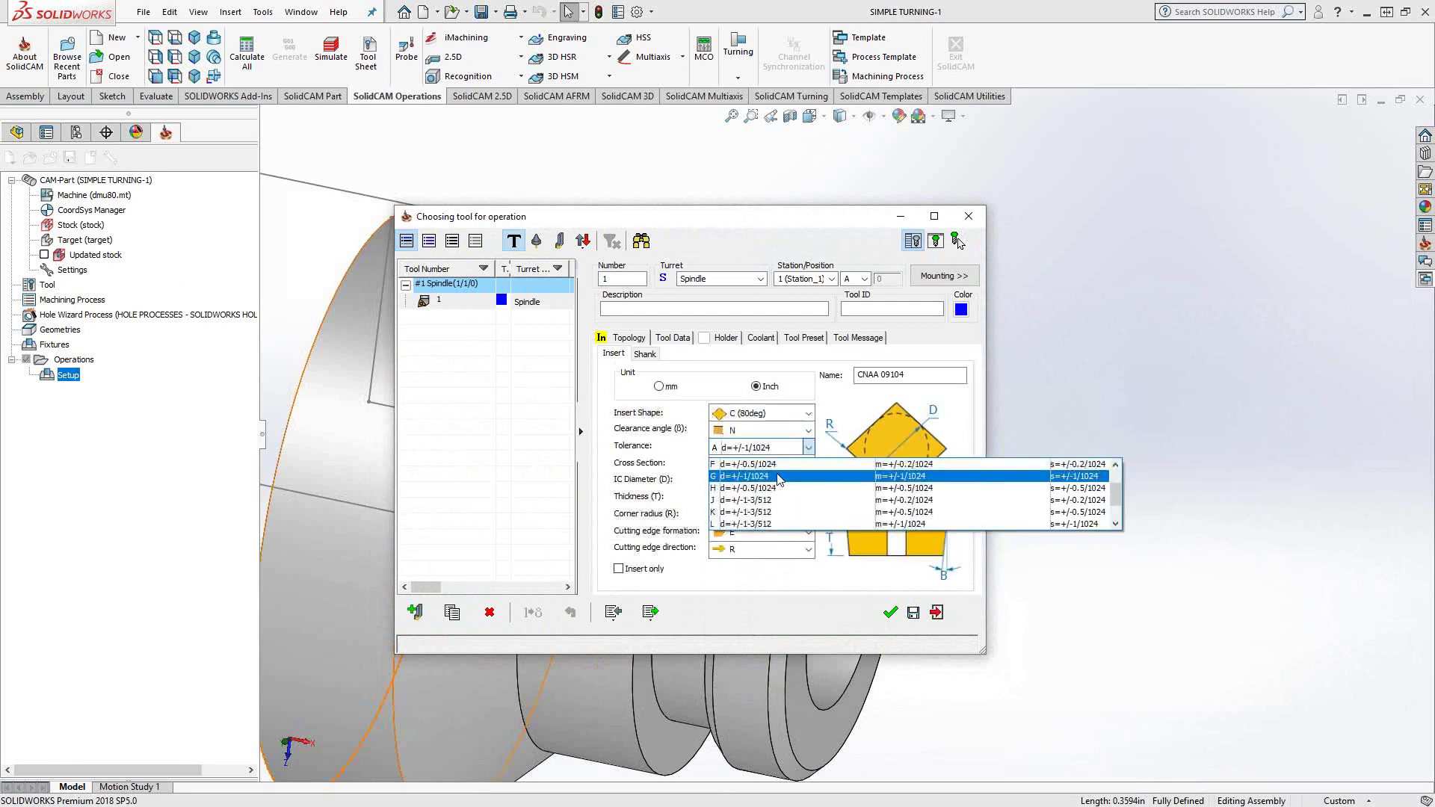
pyautogui.click(780, 479)
pyautogui.click(777, 464)
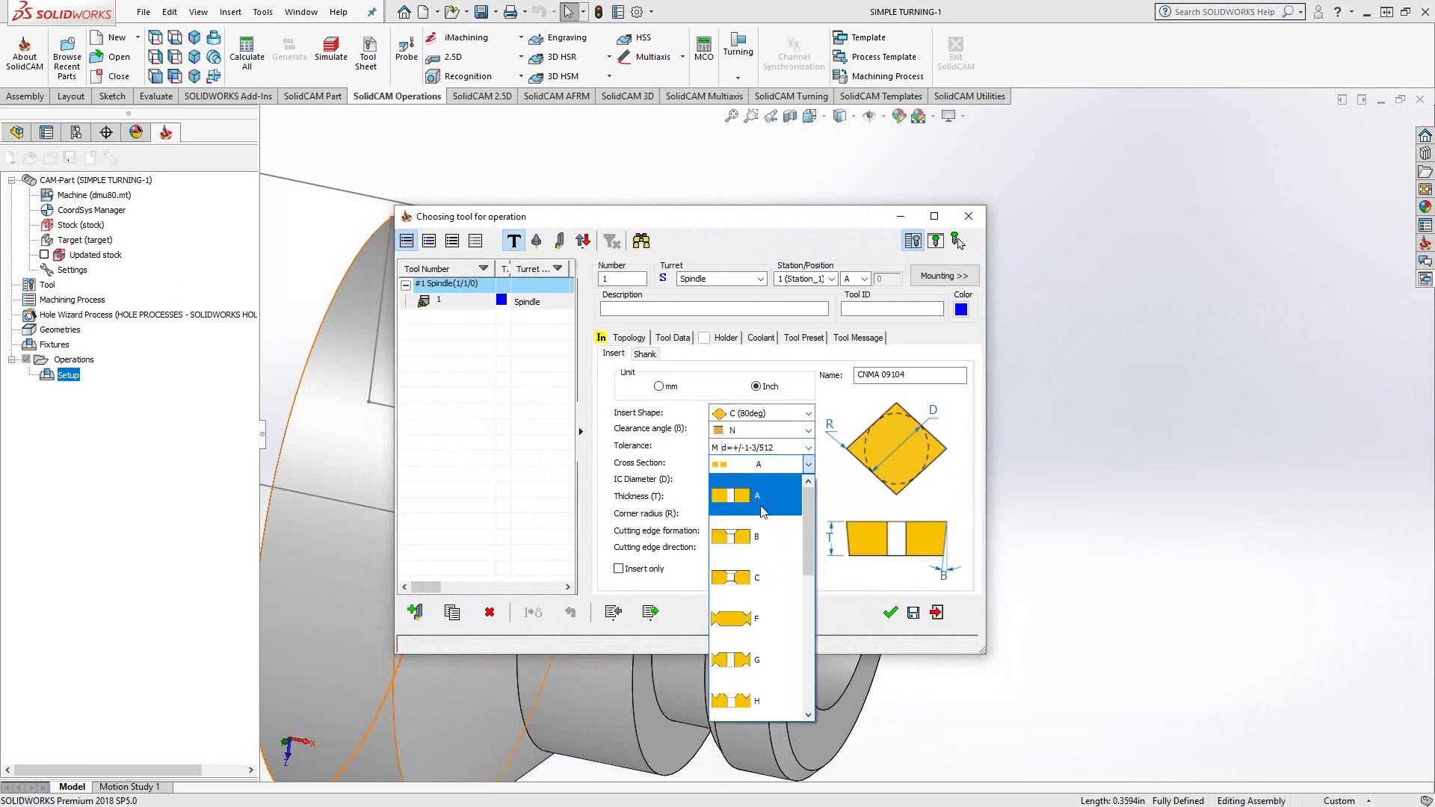
pyautogui.click(793, 525)
# Set IC 1/2", thickness 3/16", corner radius 1/32", accept tool, change its angle.
pyautogui.click(777, 480)
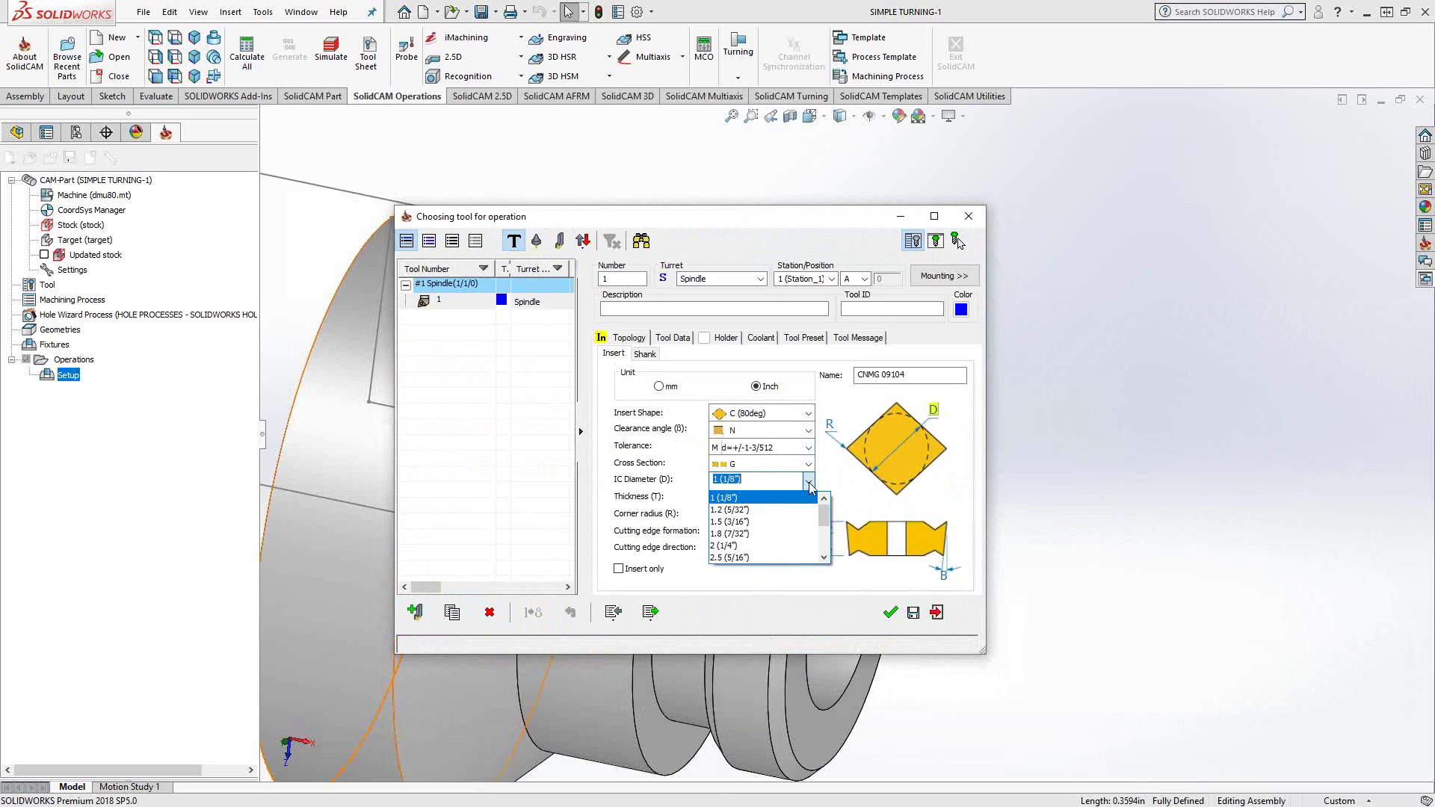
pyautogui.scroll(-2, 740, 548)
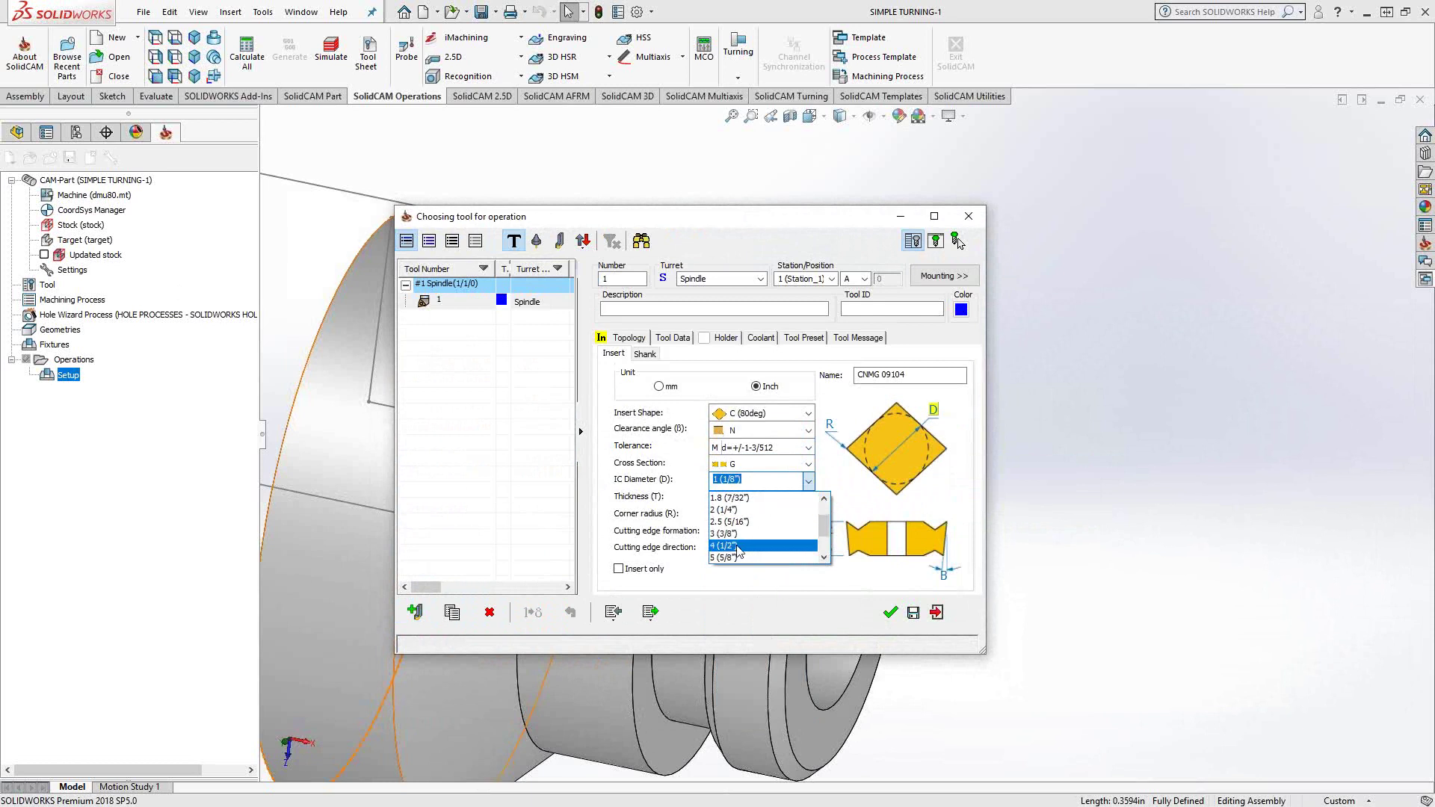
pyautogui.click(736, 548)
pyautogui.click(808, 499)
pyautogui.click(809, 499)
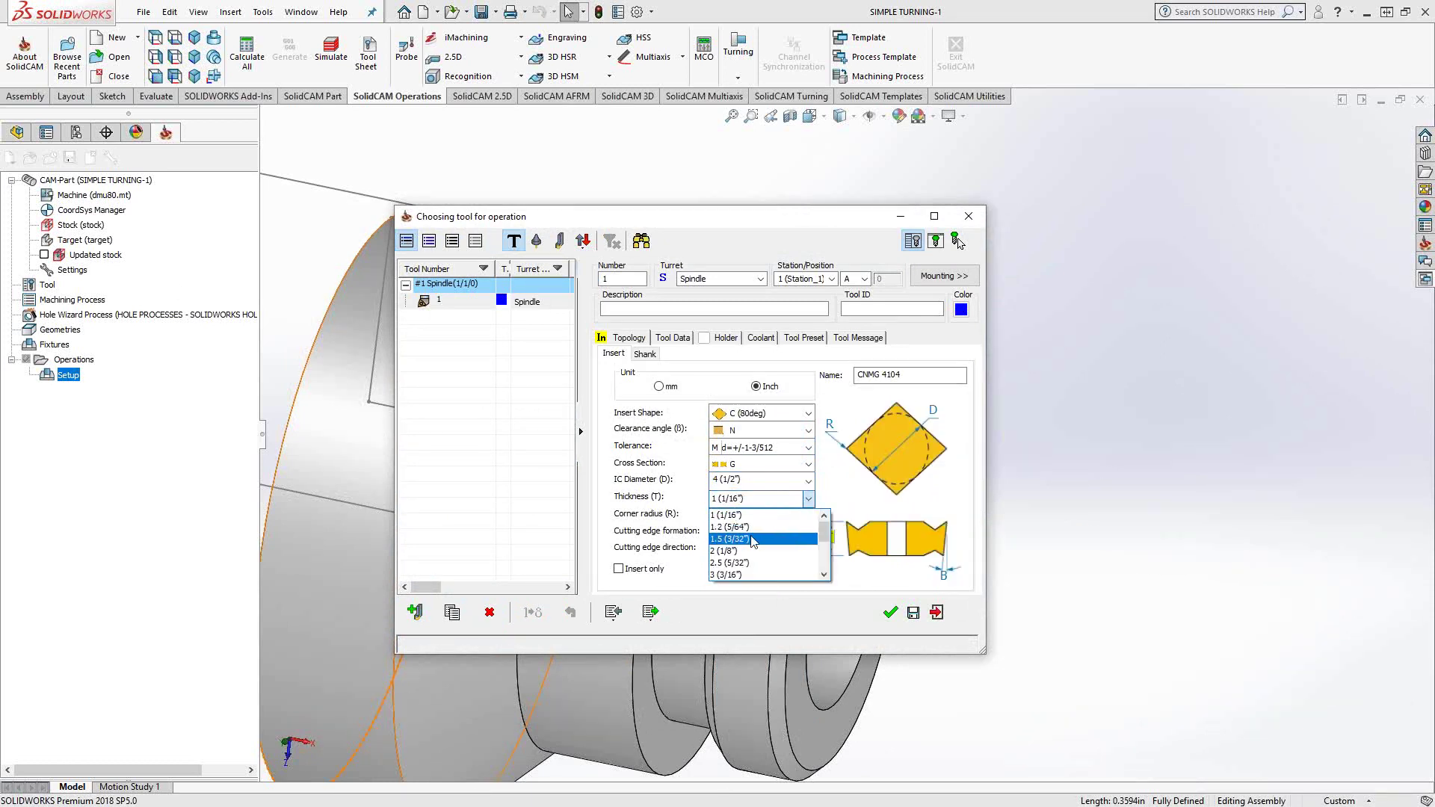
pyautogui.click(807, 520)
pyautogui.click(810, 520)
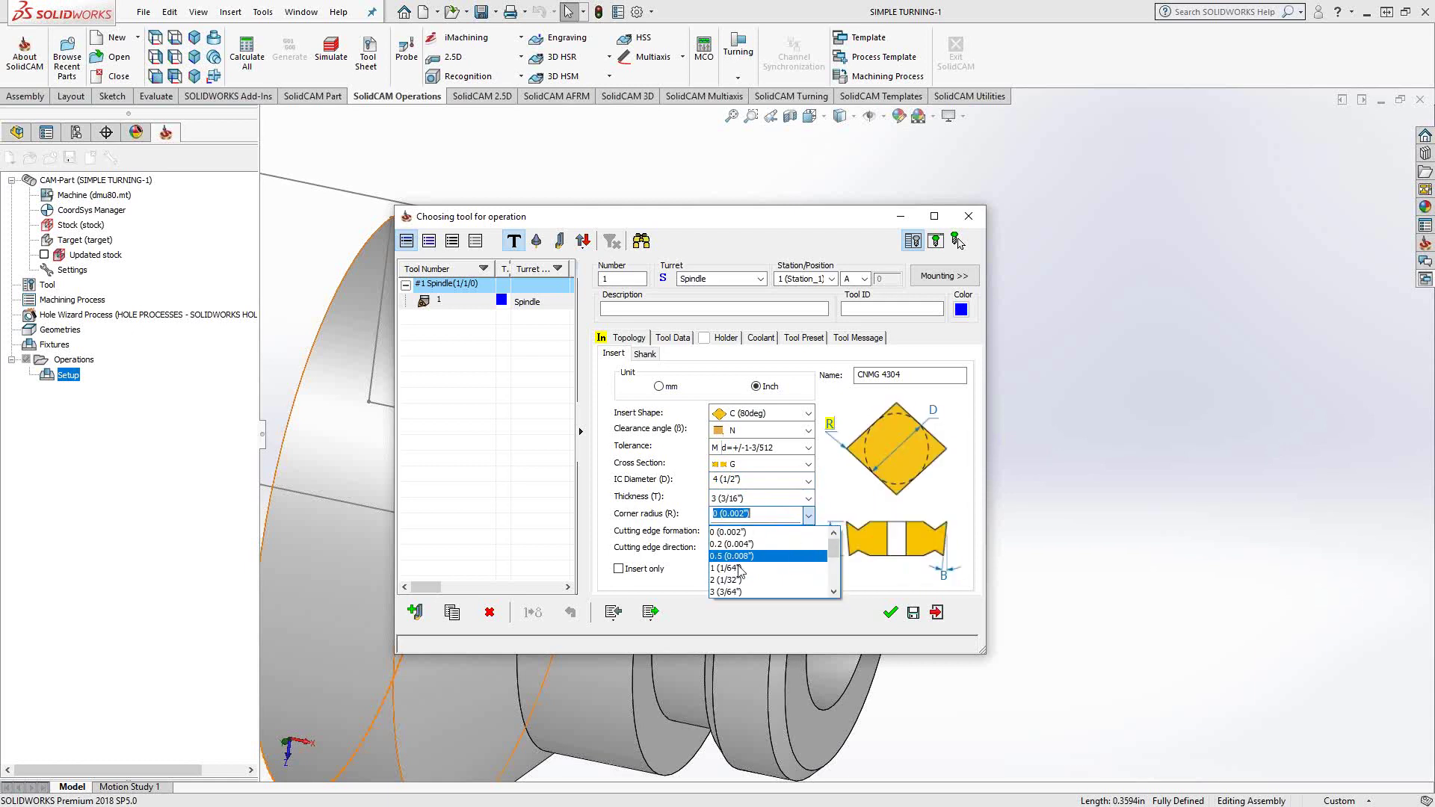
pyautogui.click(728, 582)
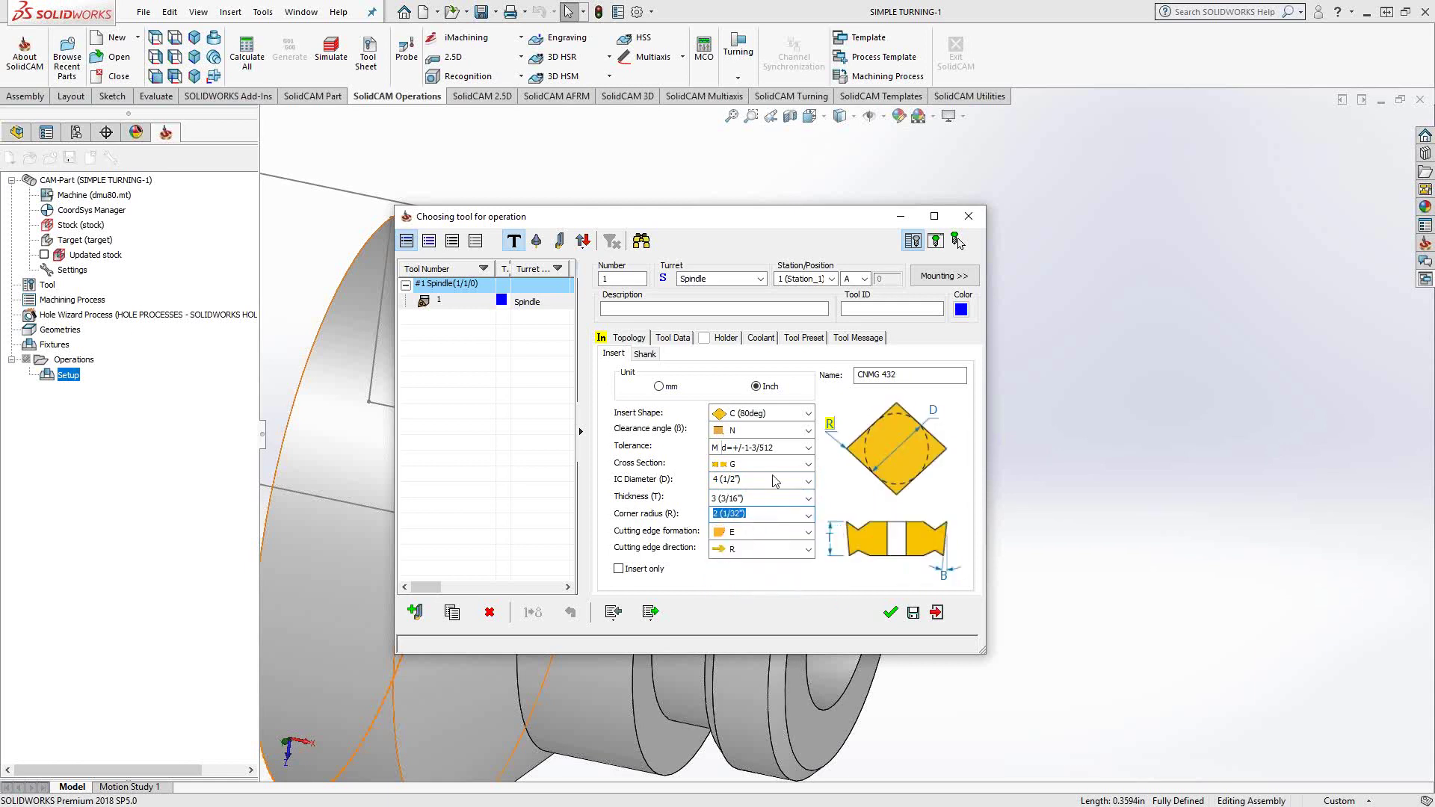
pyautogui.click(890, 613)
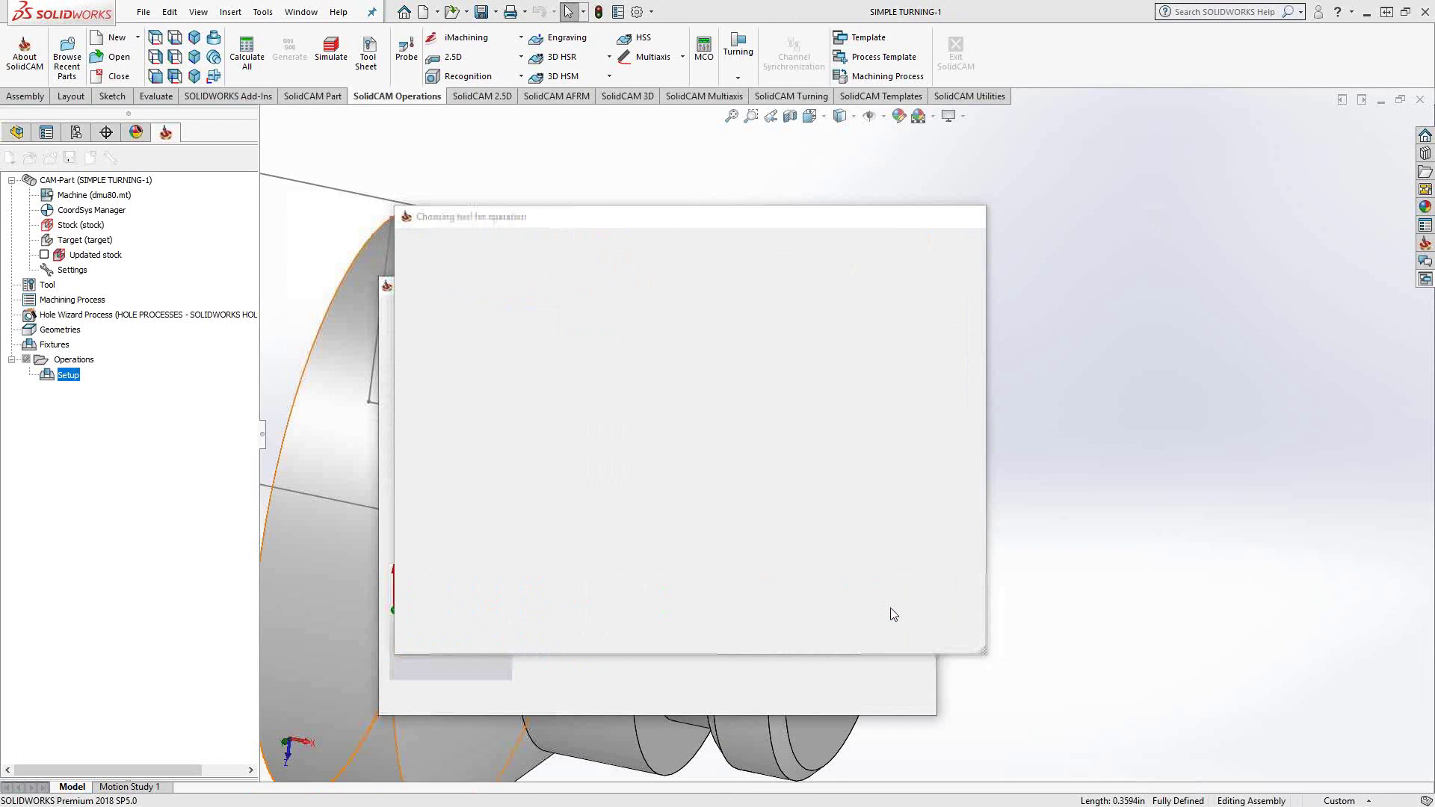
pyautogui.click(829, 389)
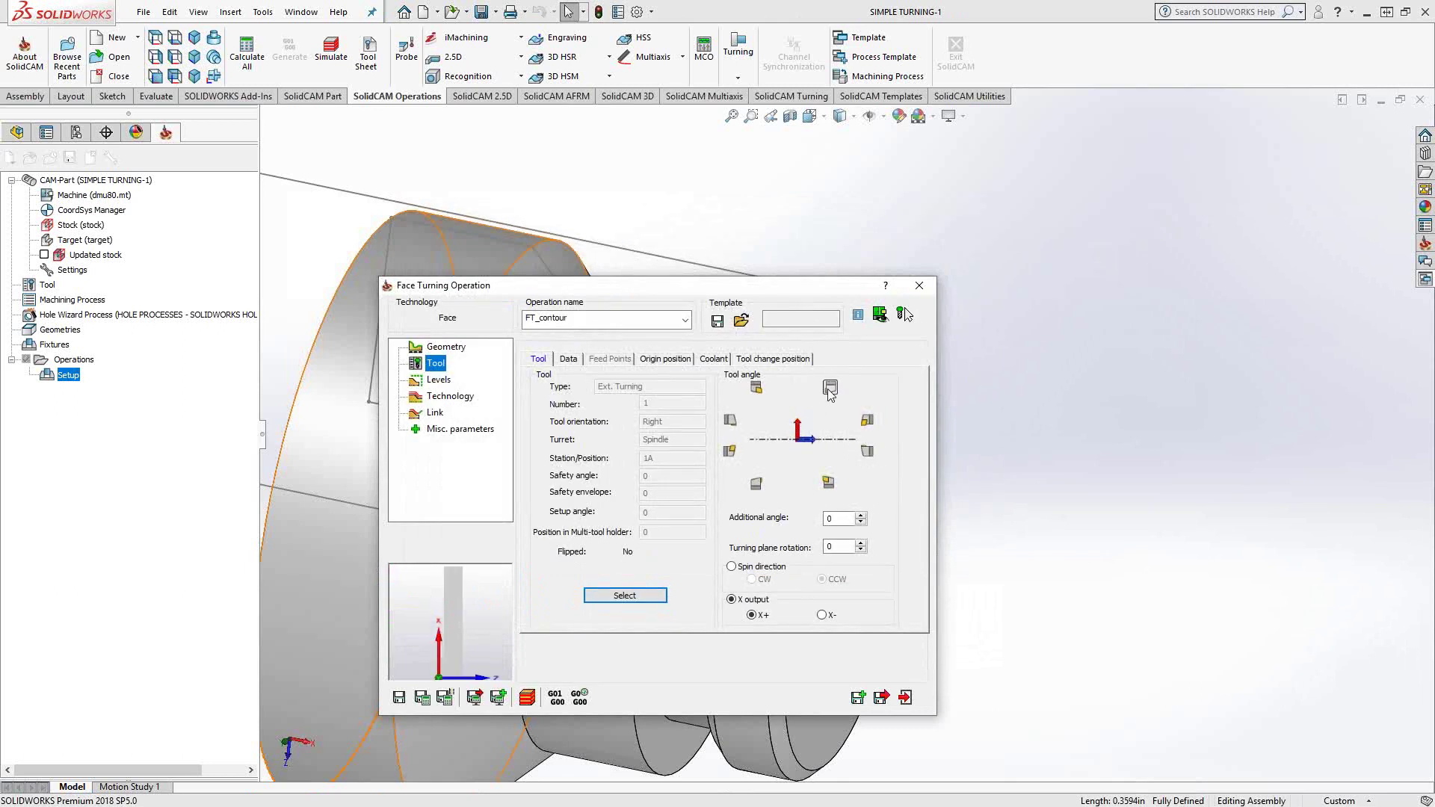
# Check the 0.03937 safety distance on Levels, then show the Technology settings.
pyautogui.click(439, 380)
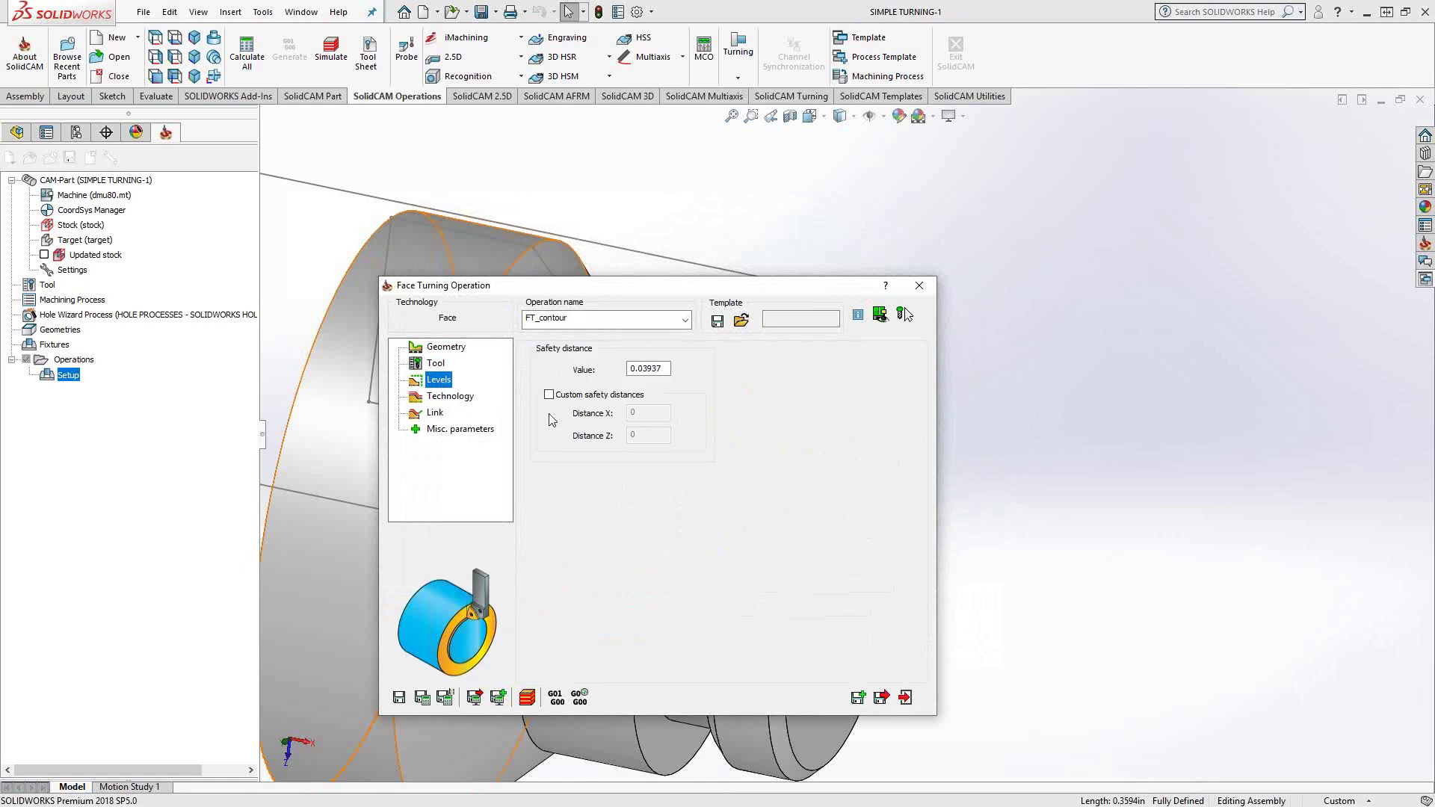
pyautogui.click(660, 370)
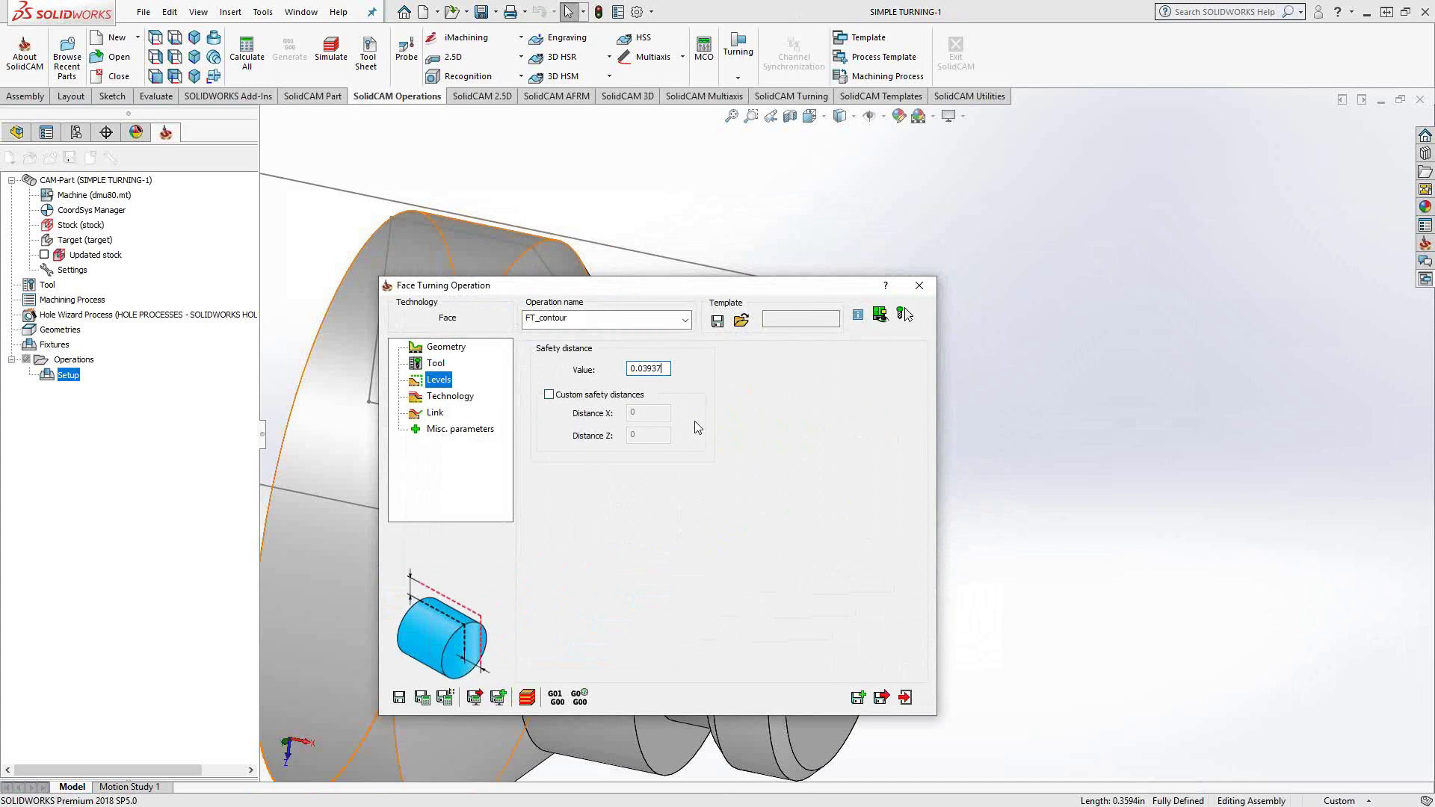
pyautogui.click(449, 396)
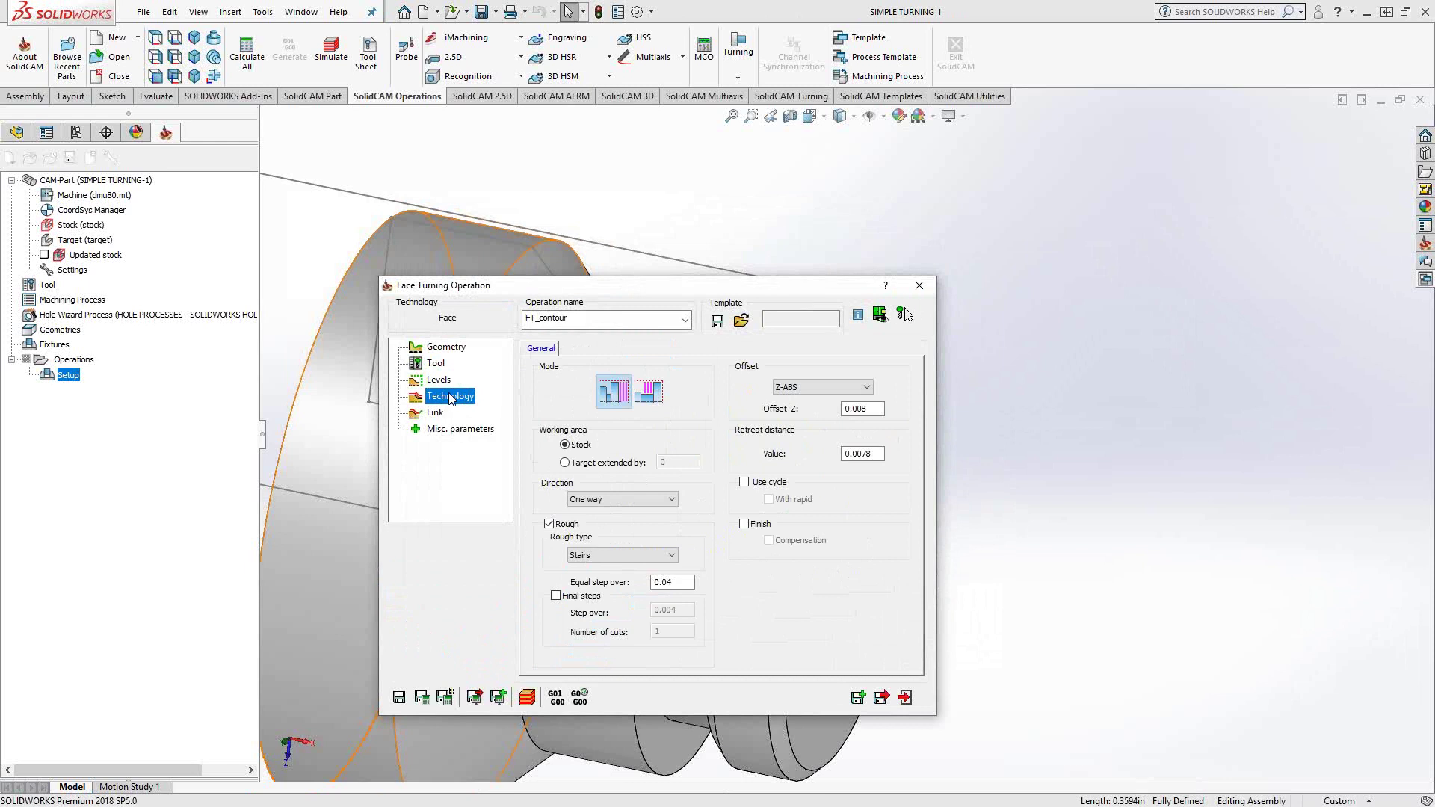
# Review the contour chain on the front face and keep it unchanged.
pyautogui.click(446, 346)
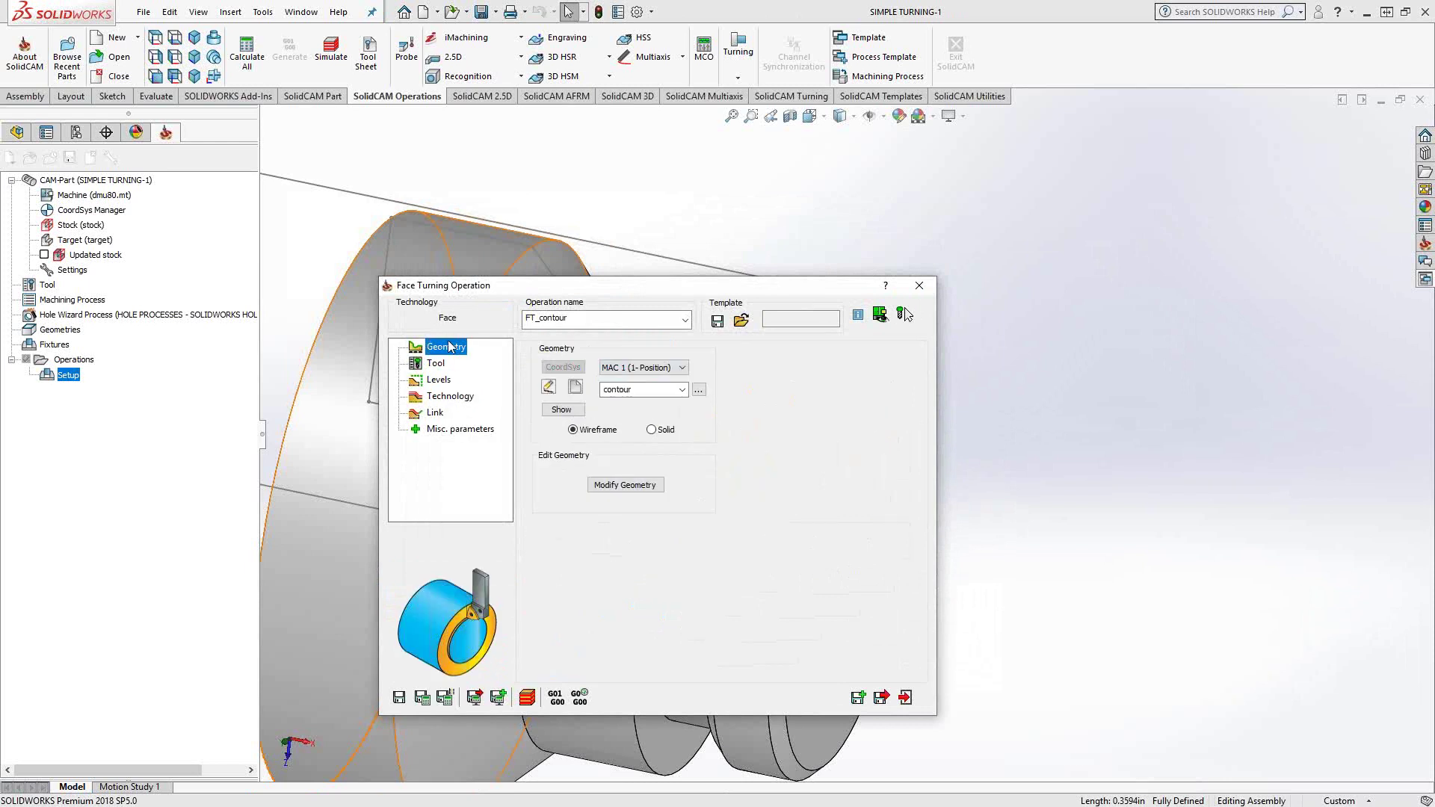
pyautogui.click(549, 387)
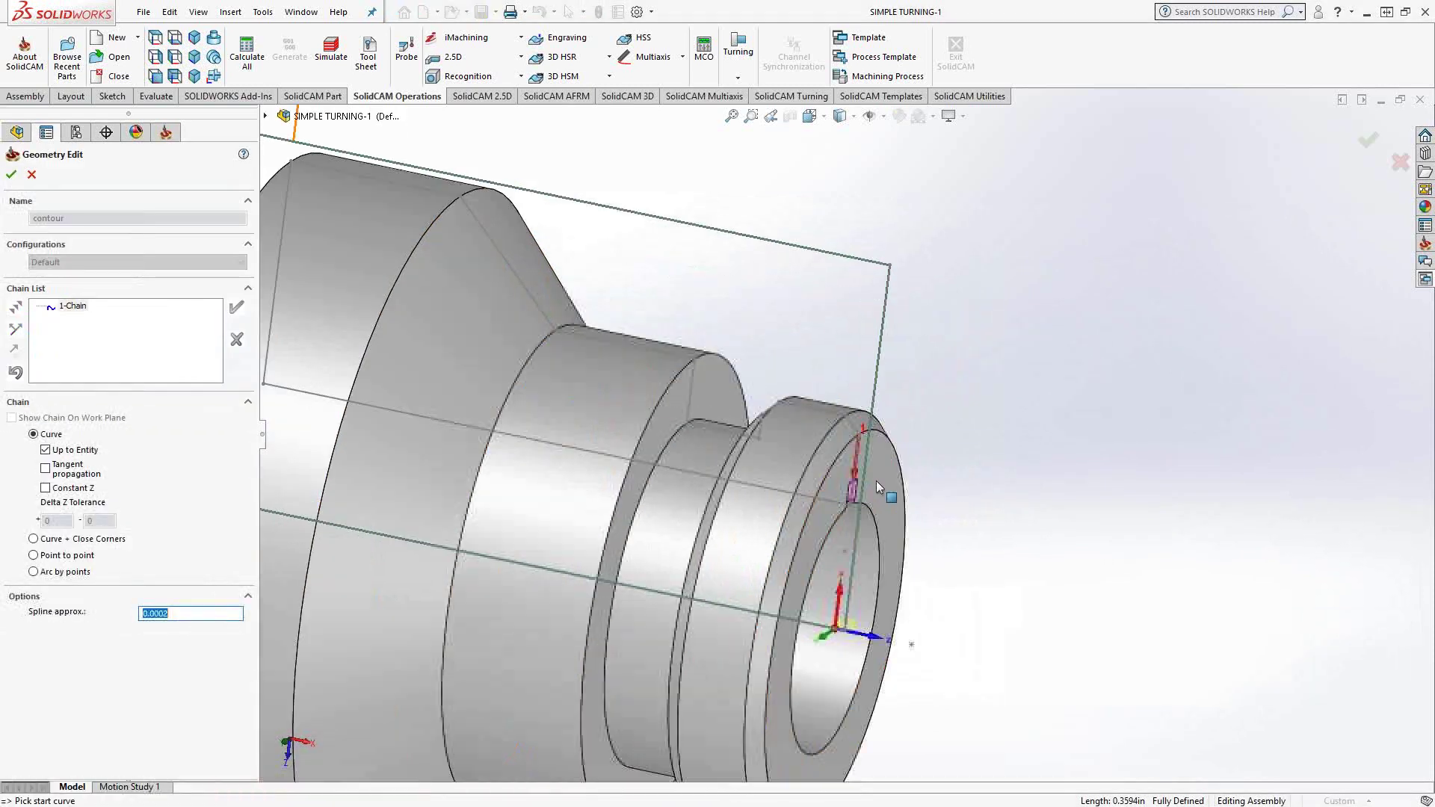
pyautogui.scroll(3, 876, 482)
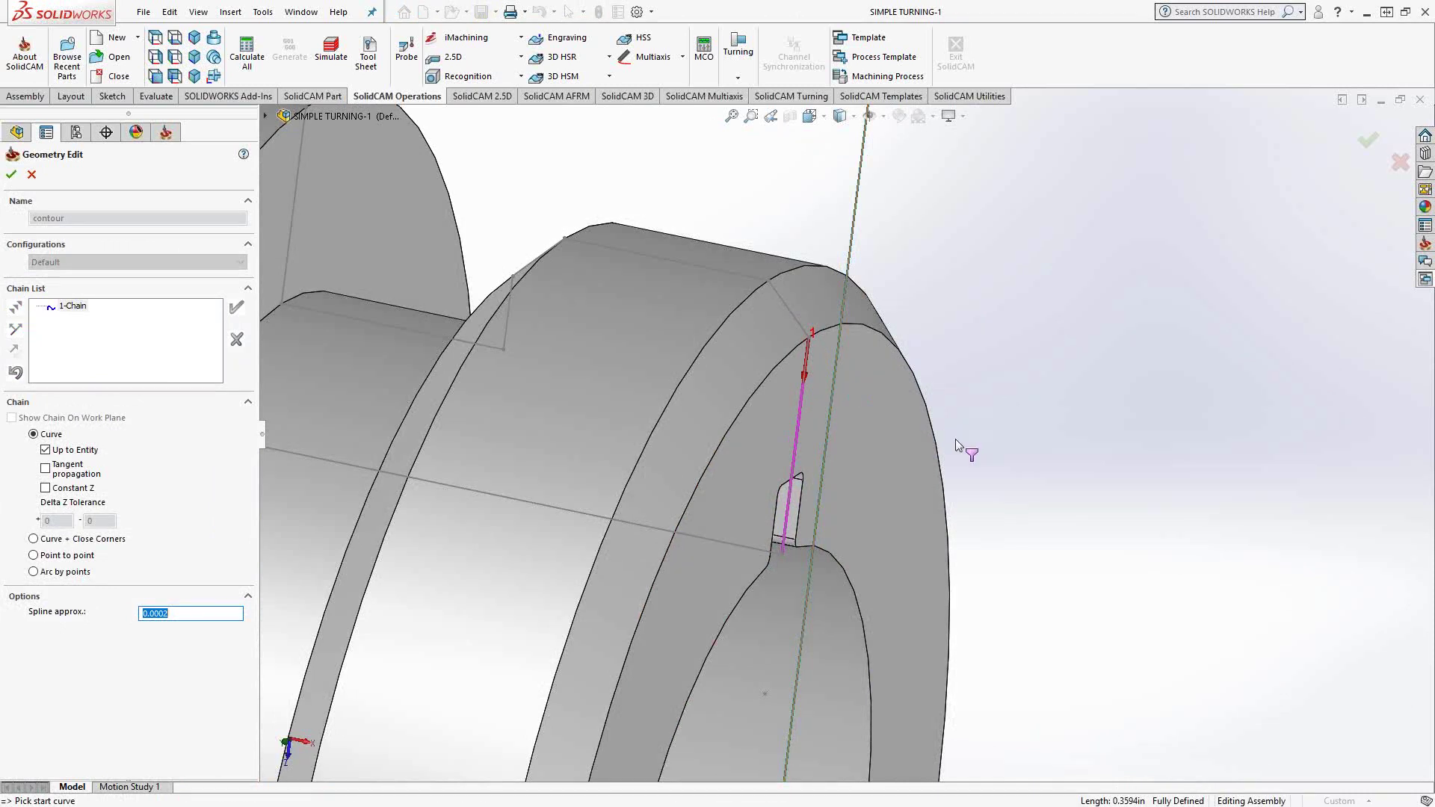
pyautogui.scroll(-5, 953, 432)
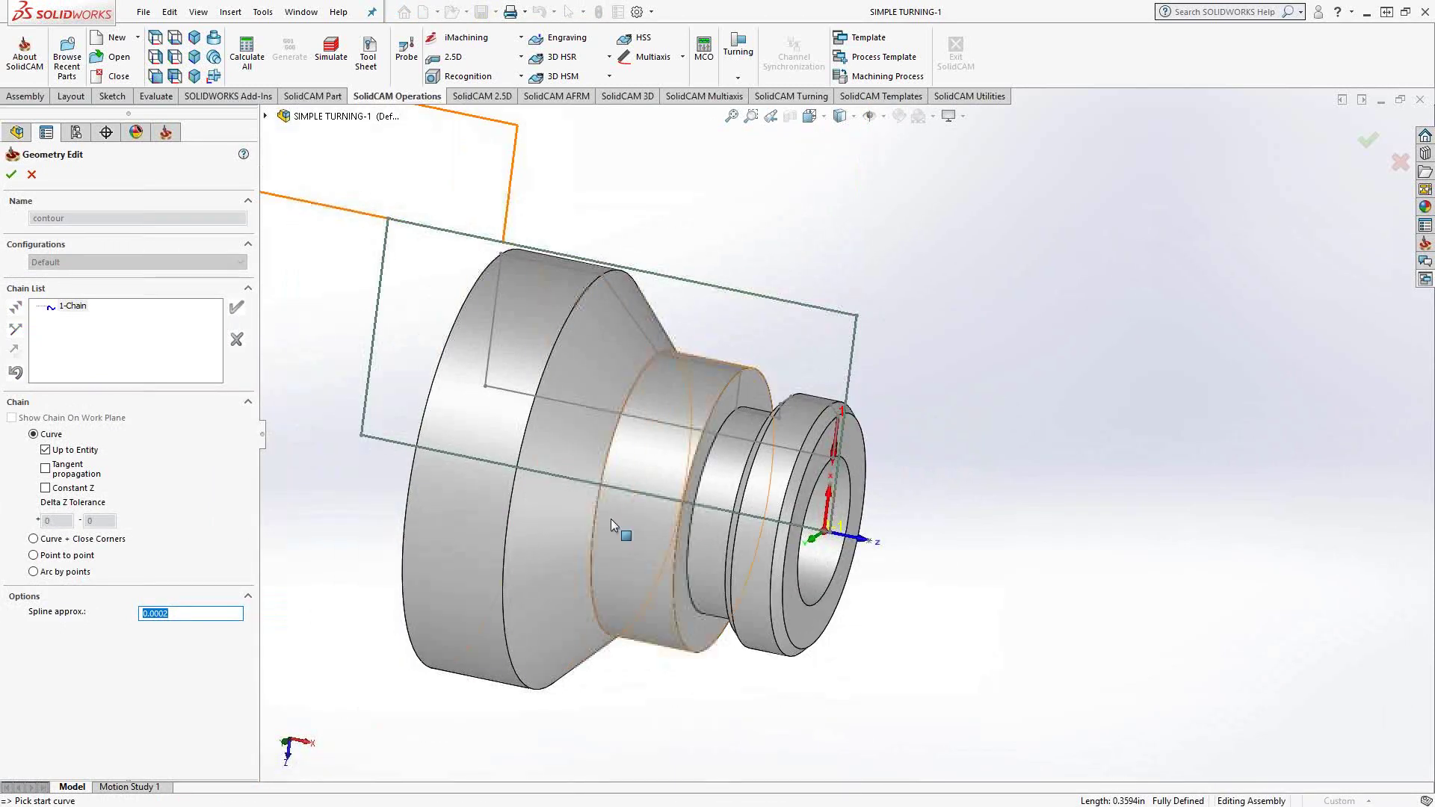
pyautogui.click(12, 174)
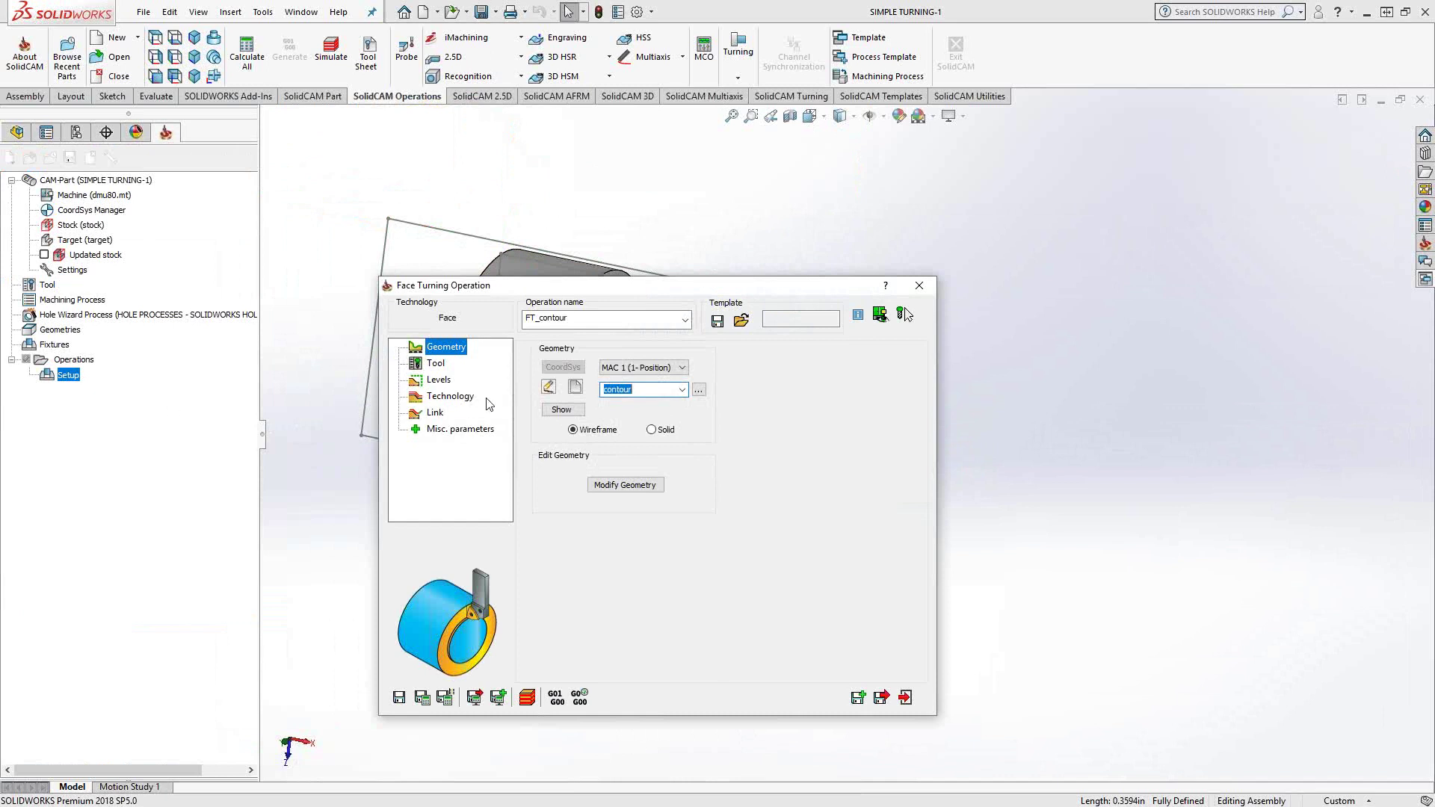
# Keep Stairs roughing with 0.04 step over and 0.008 Z offset, and enable Finish.
pyautogui.click(451, 397)
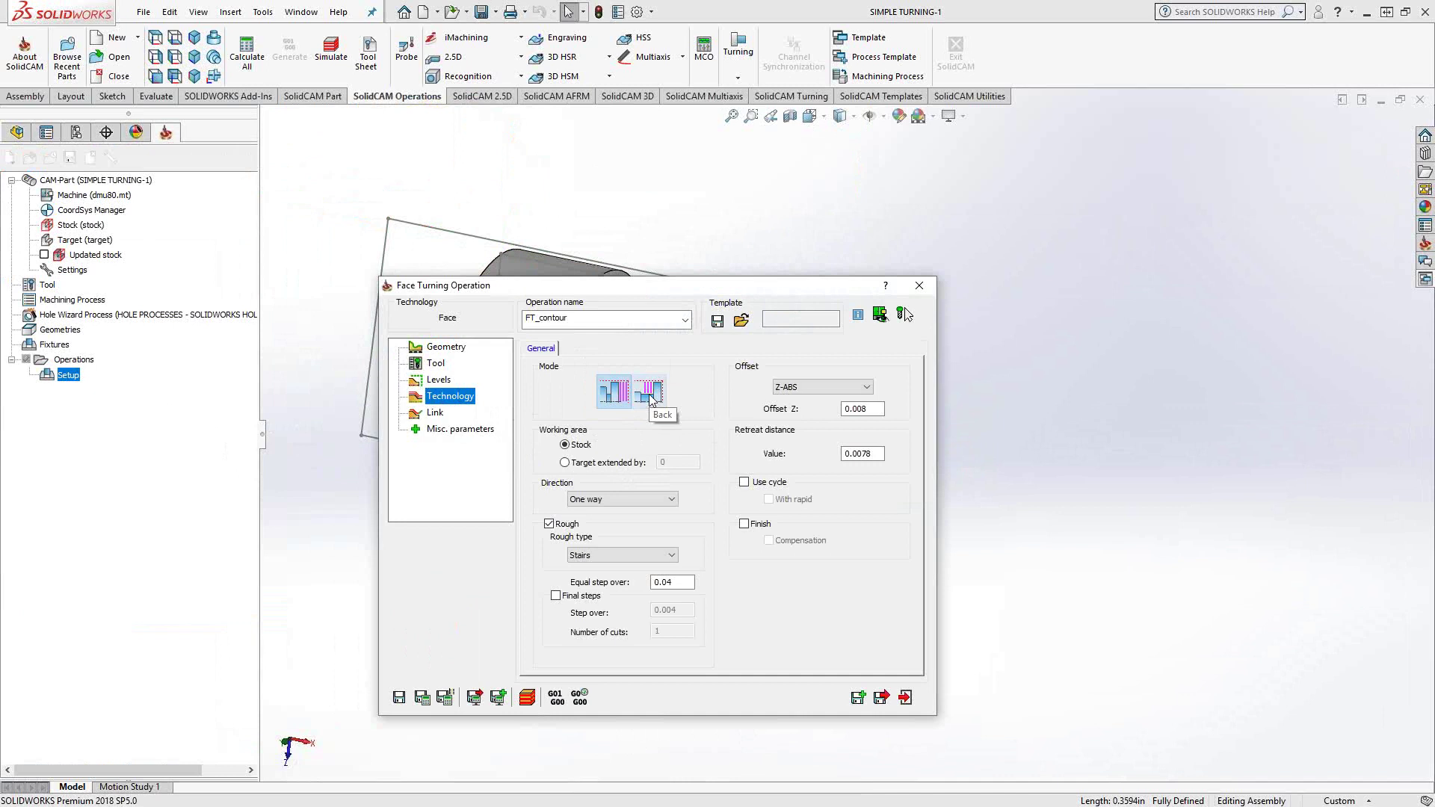
pyautogui.moveTo(607, 448)
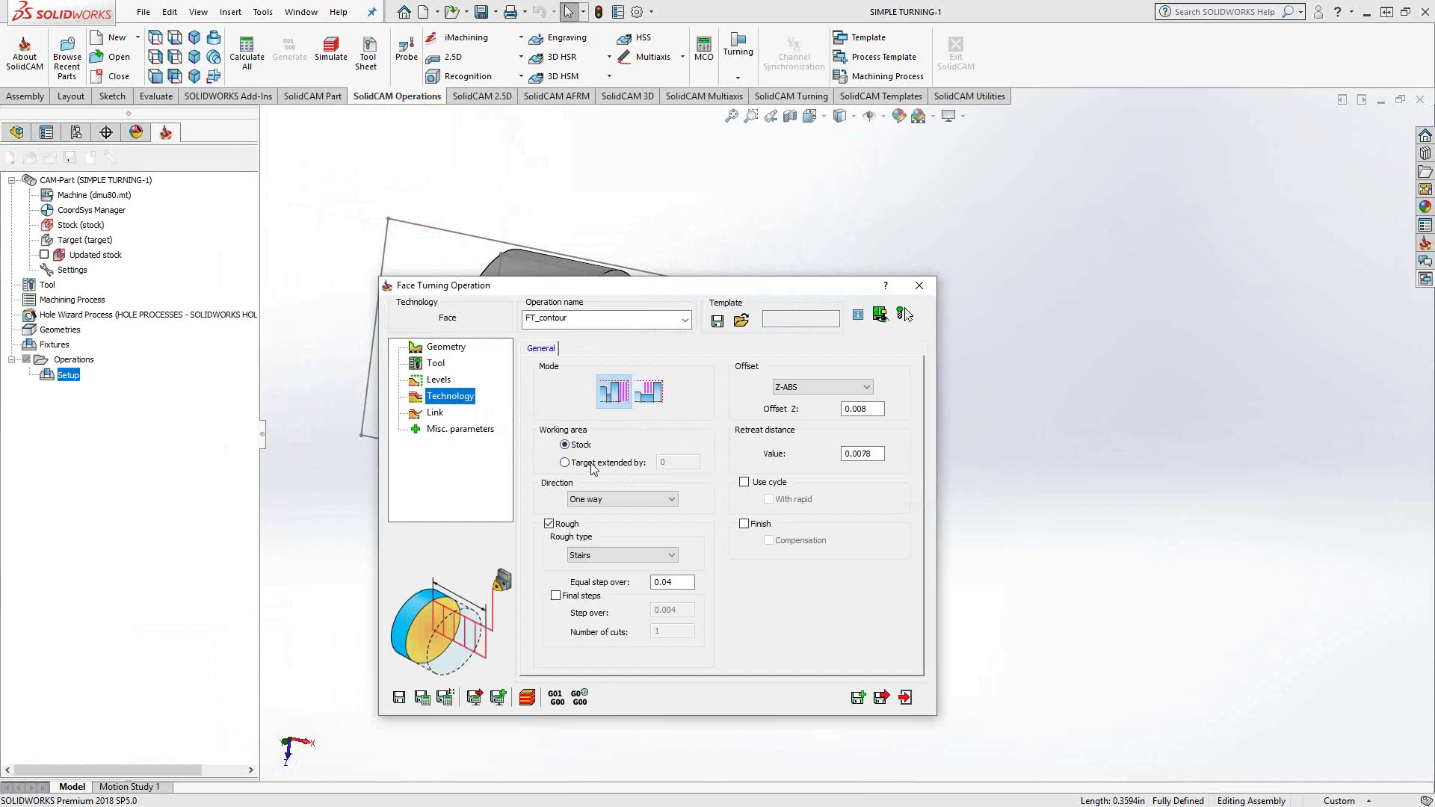
pyautogui.click(668, 563)
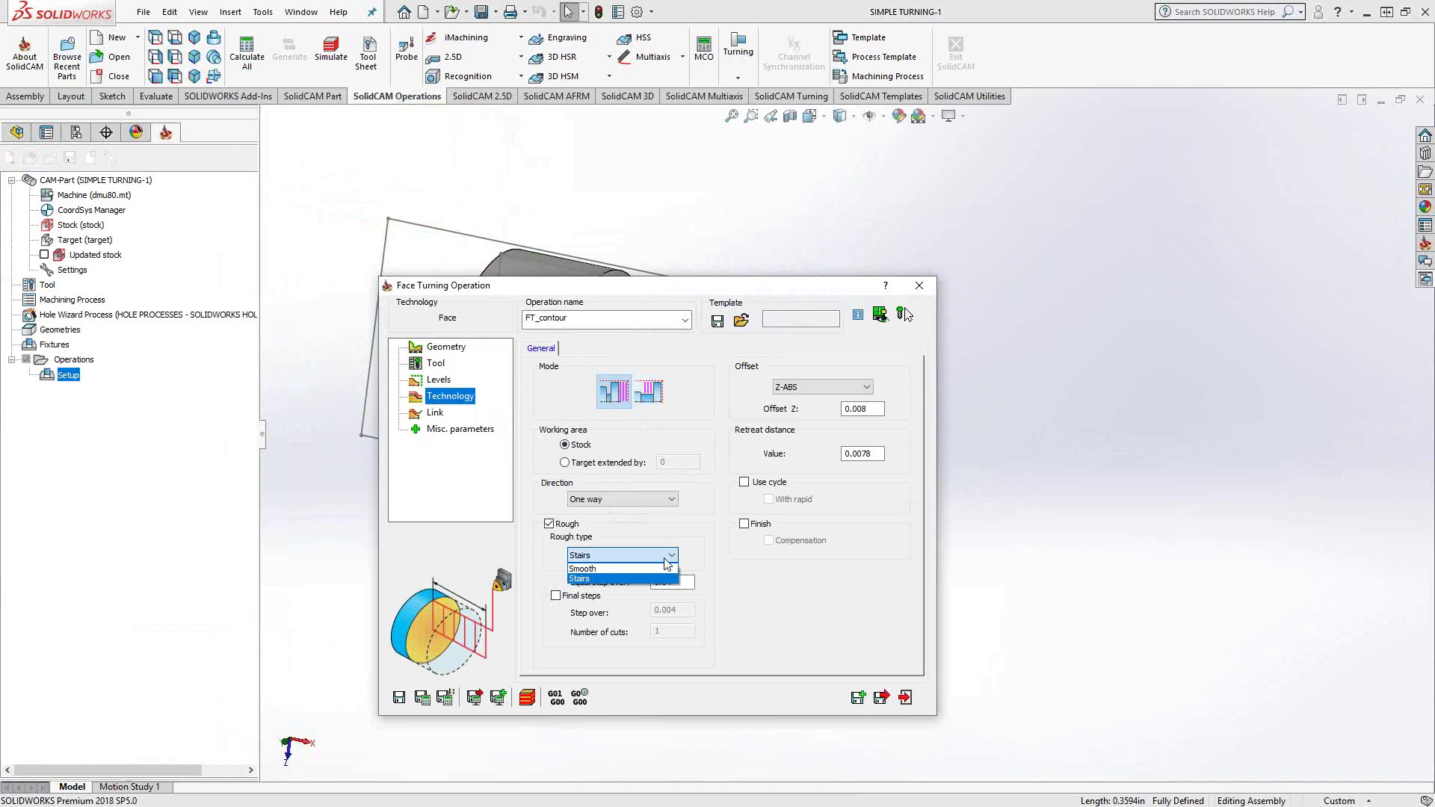
pyautogui.click(718, 608)
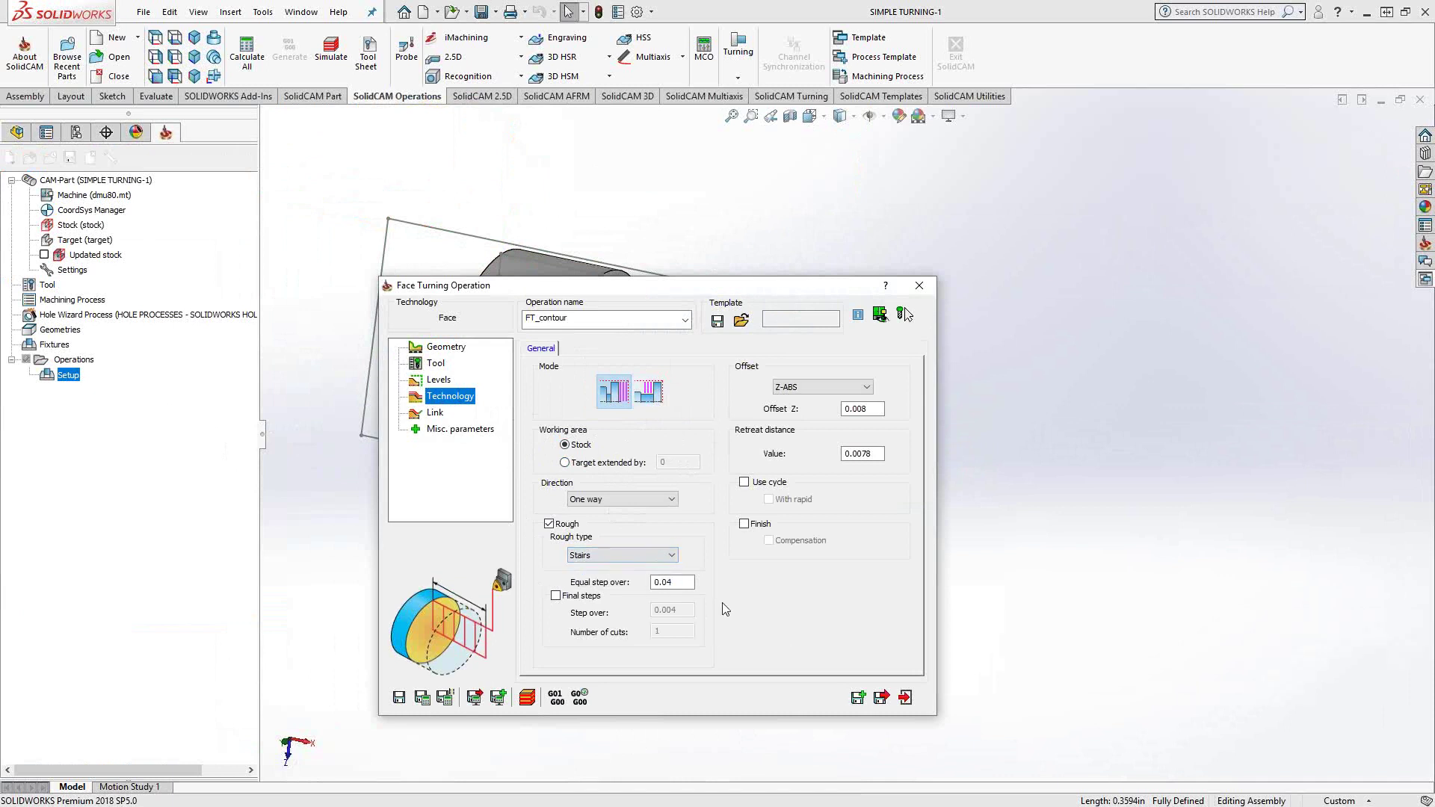
pyautogui.press('Tab')
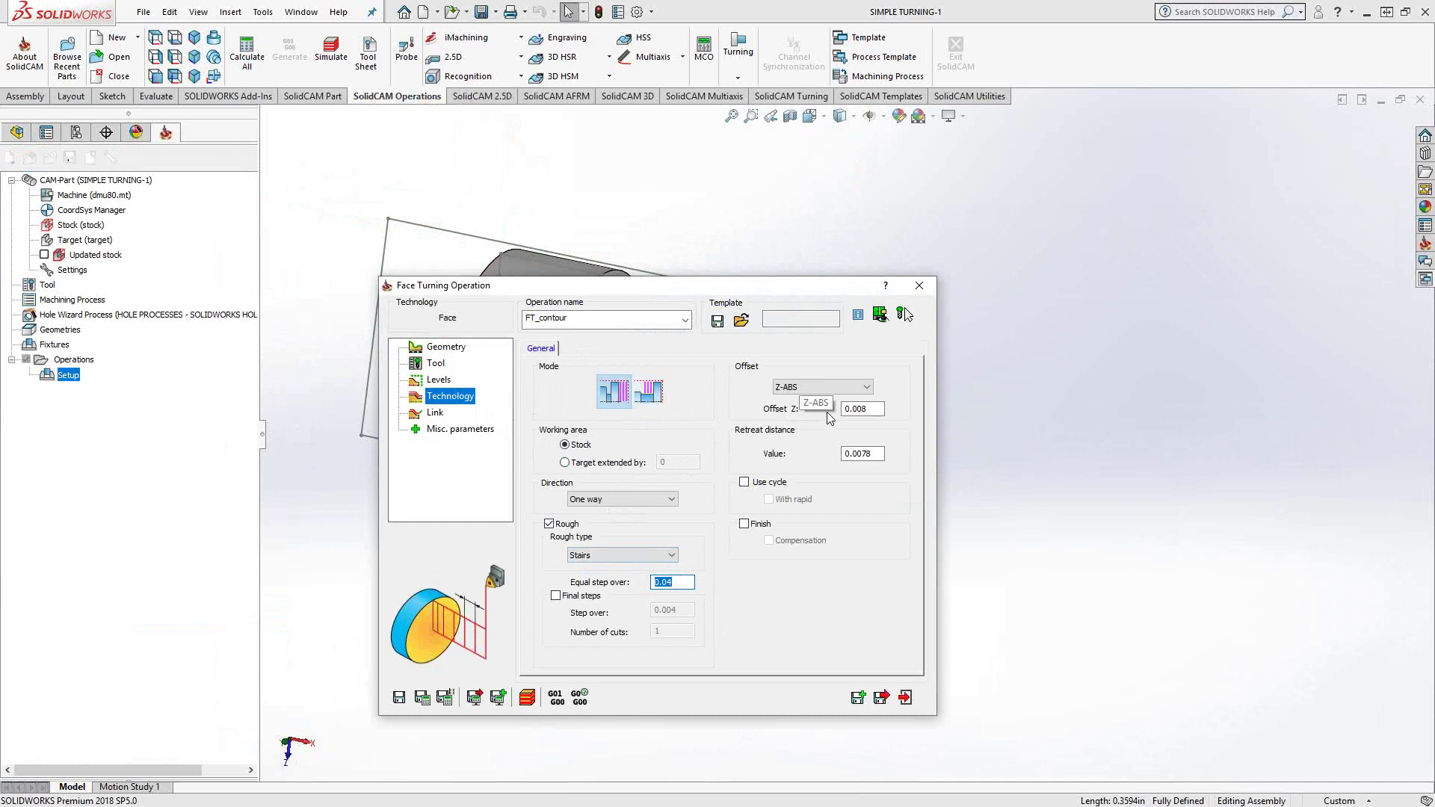
pyautogui.moveTo(875, 410); pyautogui.dragTo(804, 421)
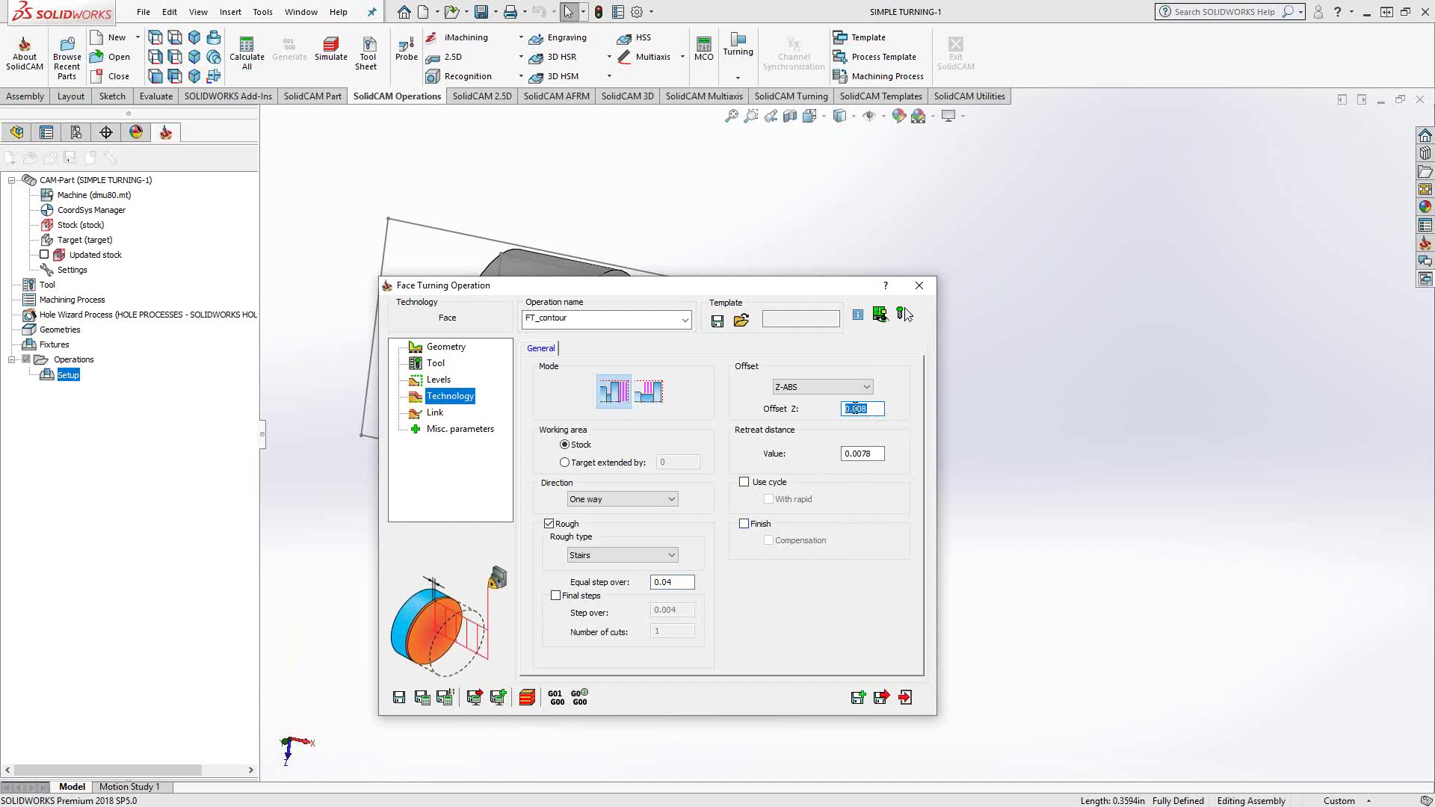
pyautogui.click(744, 524)
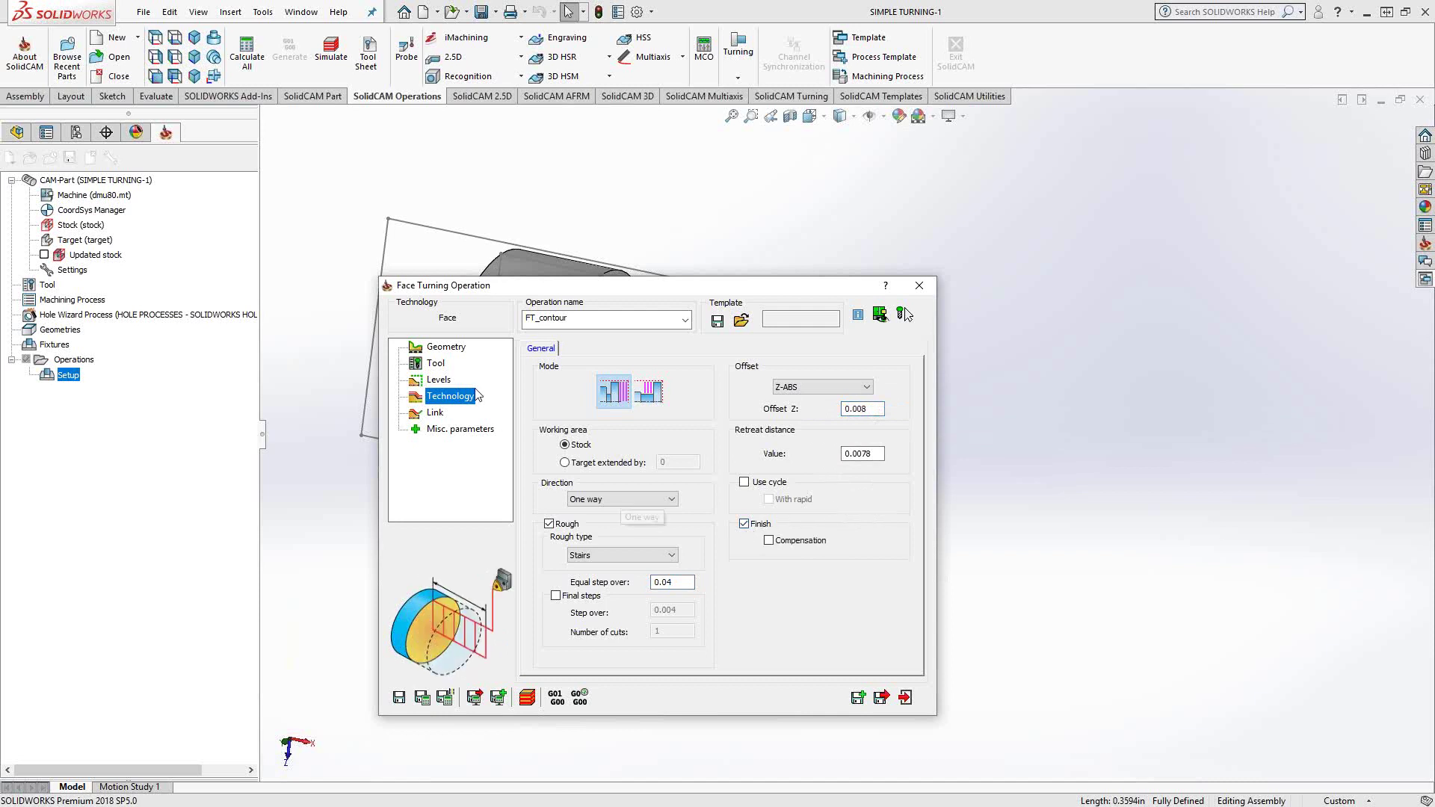
# Leave Lead in at None, then save, calculate and exit FT_contour.
pyautogui.click(434, 414)
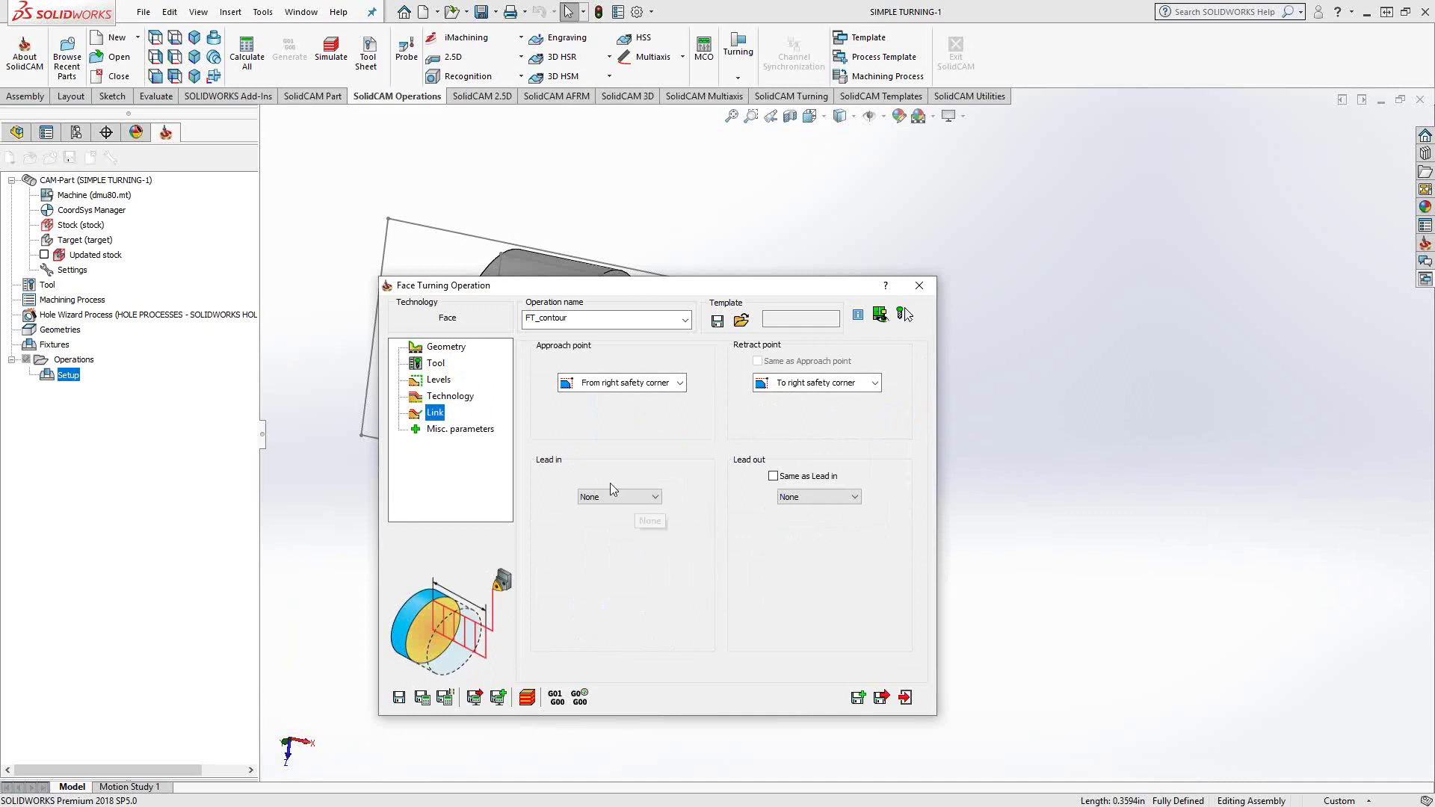
pyautogui.click(655, 497)
pyautogui.click(655, 496)
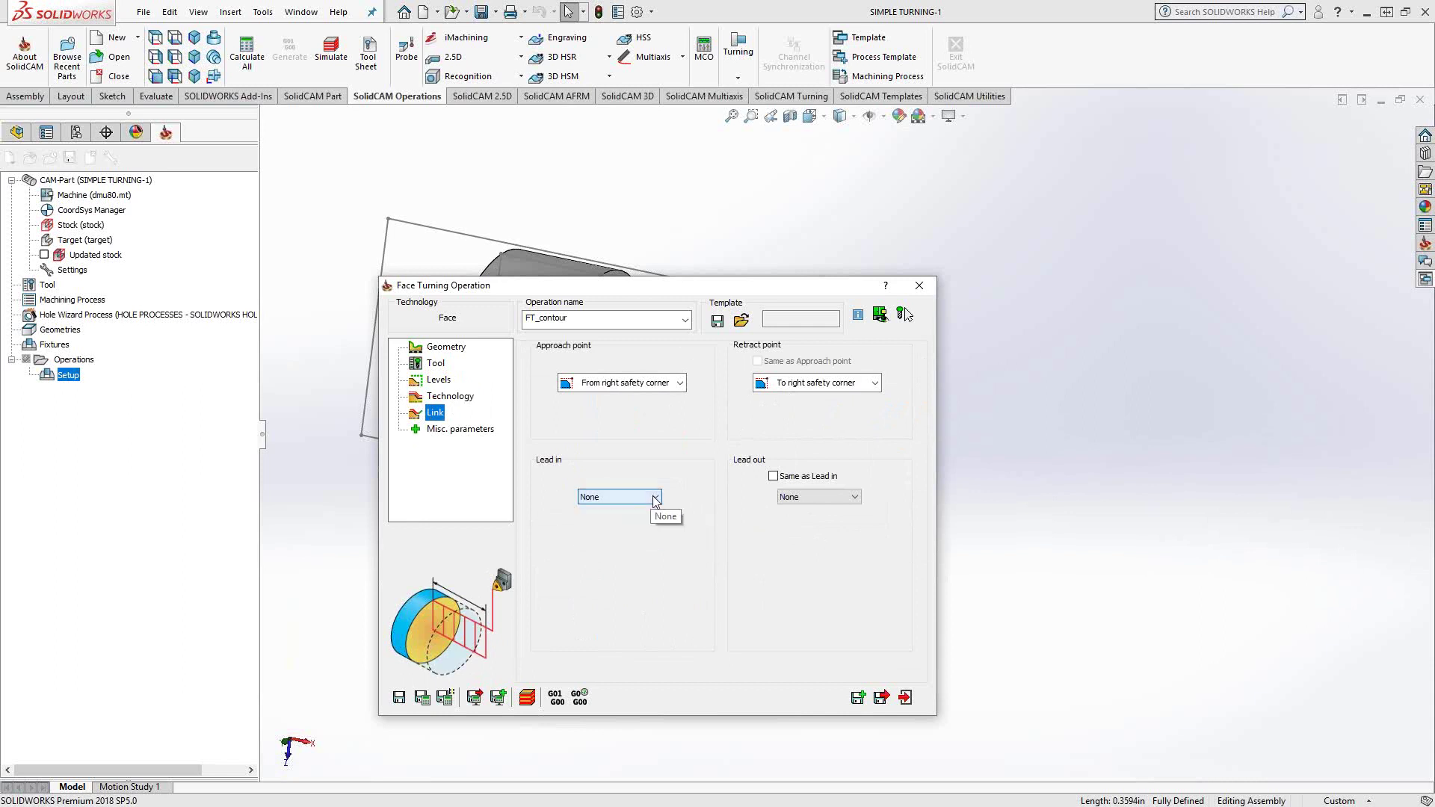
pyautogui.click(422, 698)
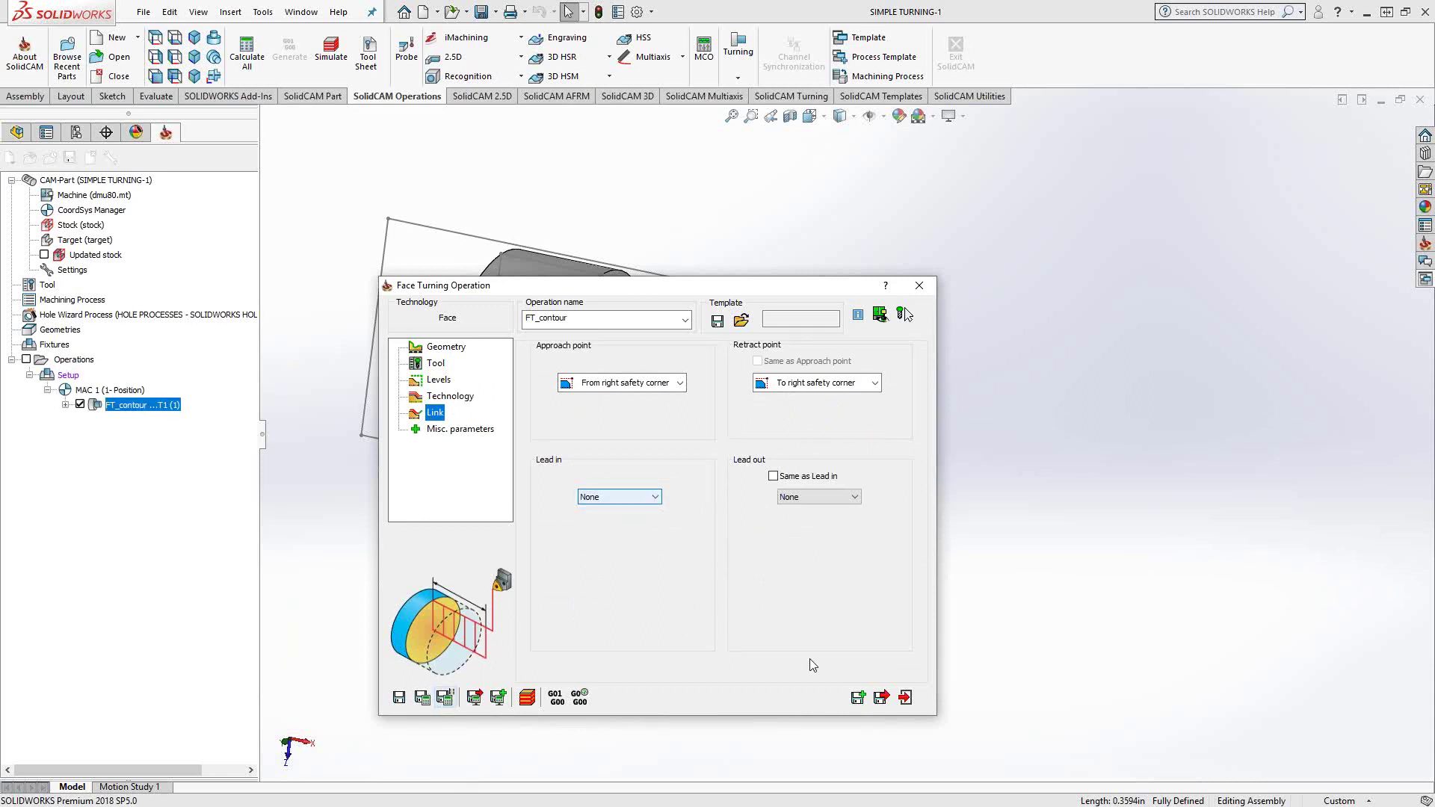
pyautogui.click(905, 697)
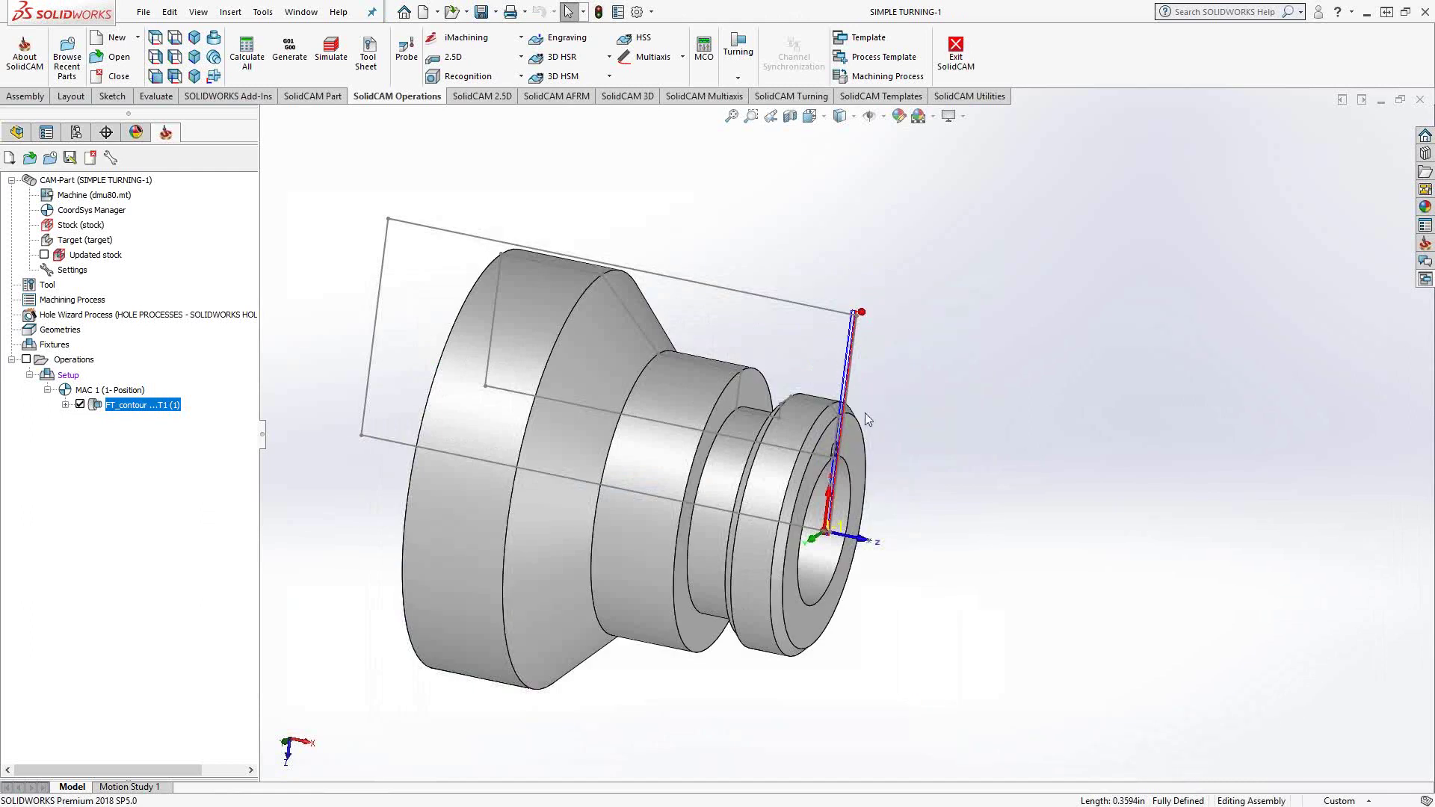
# View the part from the side and zoom around the front-face toolpath.
pyautogui.click(215, 76)
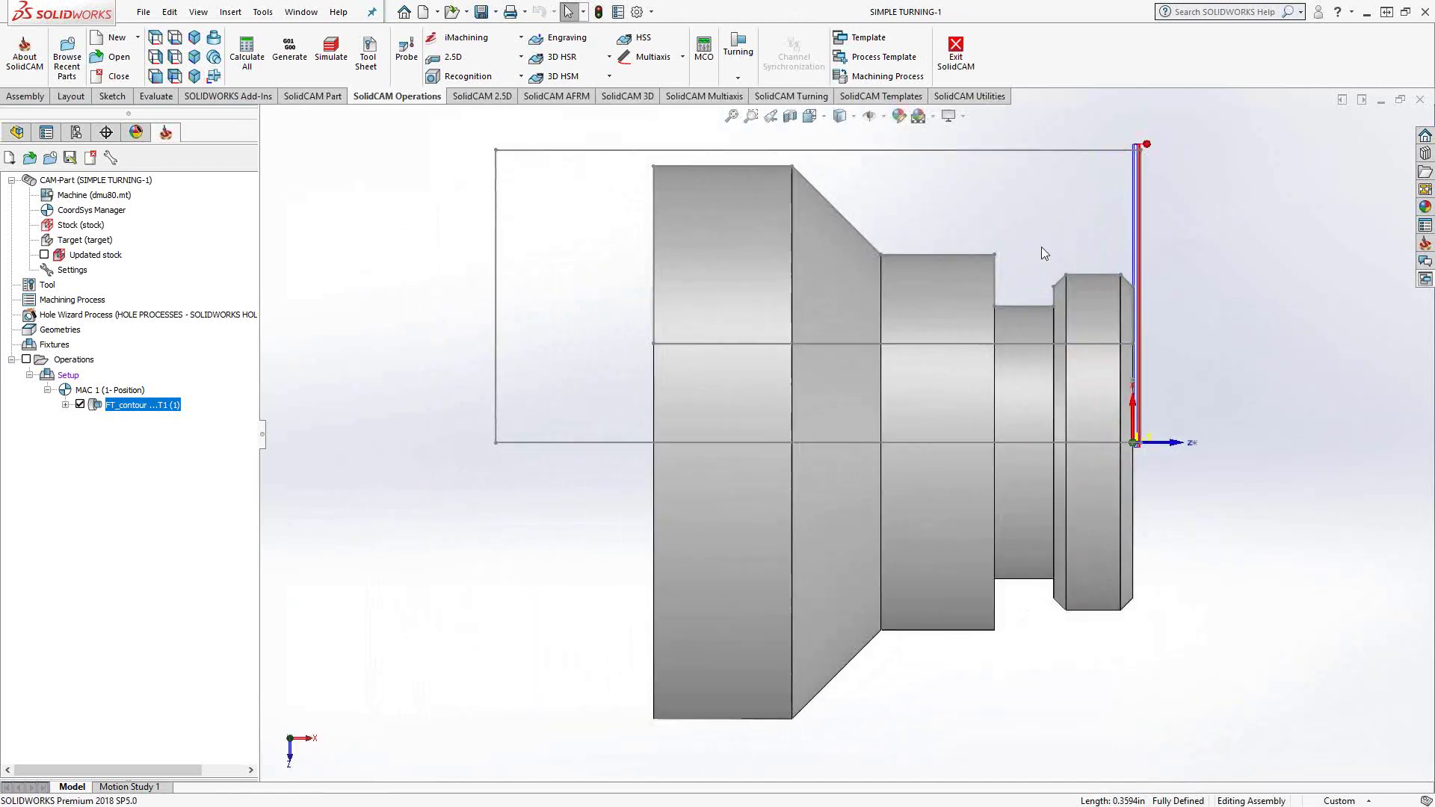
pyautogui.scroll(-5, 1103, 237)
pyautogui.scroll(-1, 1101, 236)
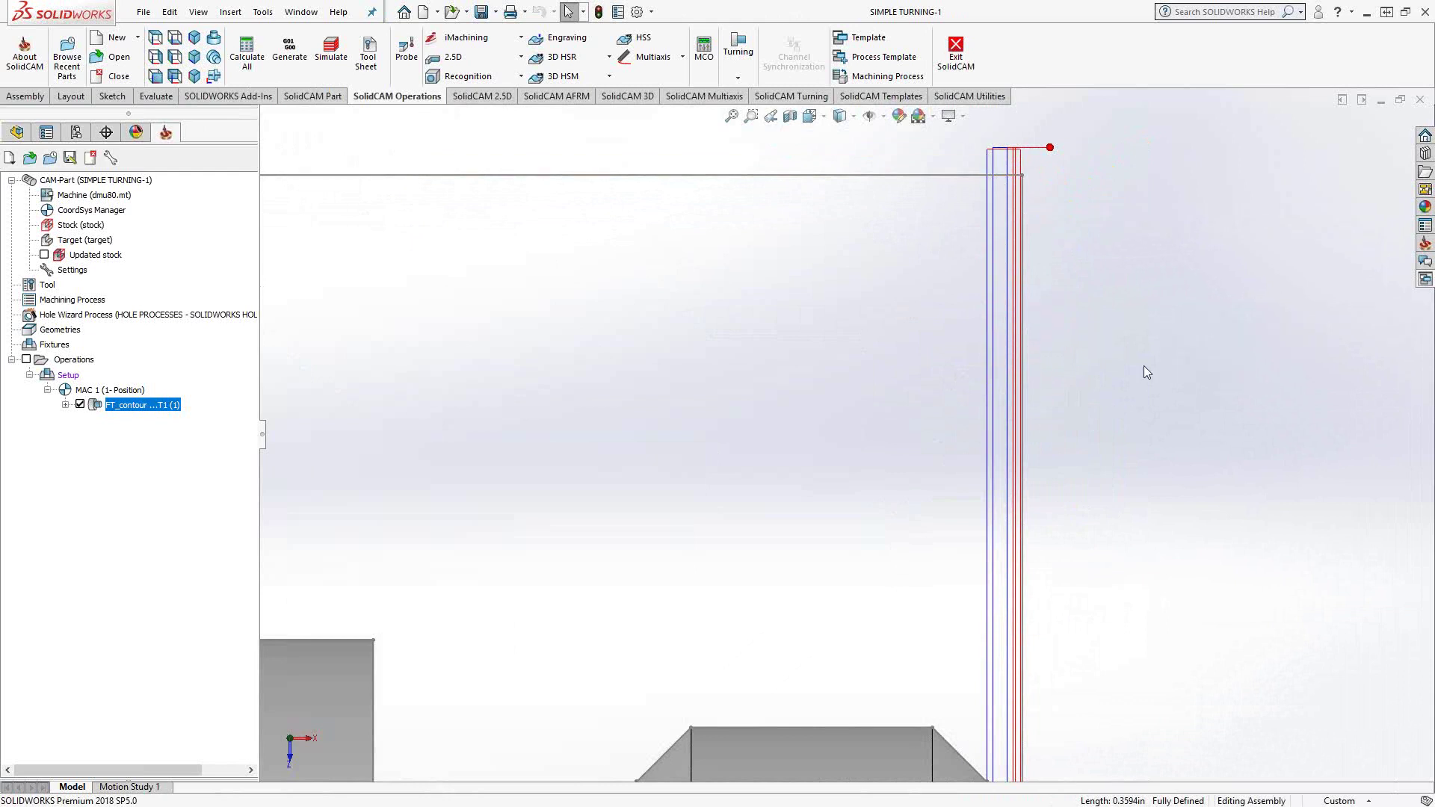
pyautogui.scroll(6, 1031, 523)
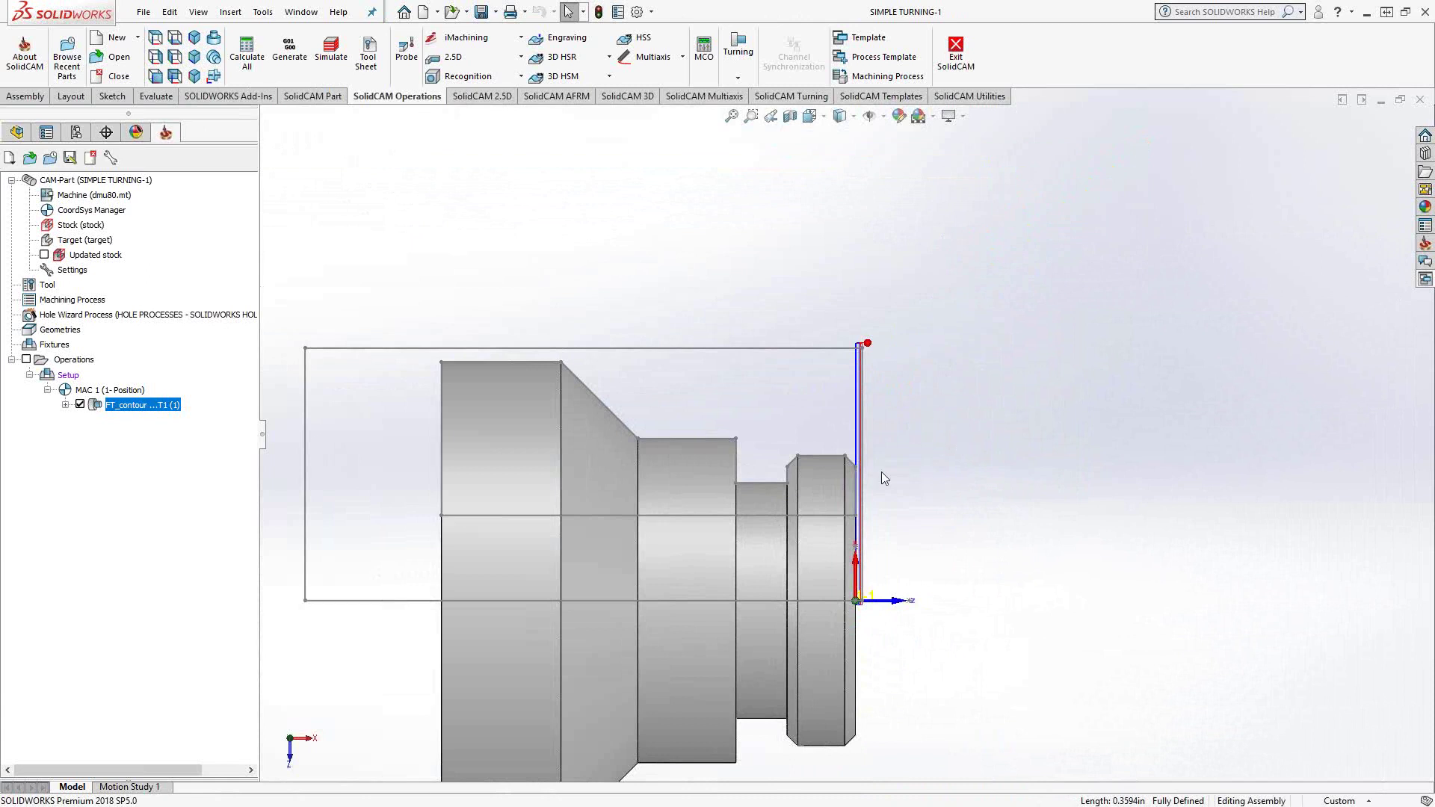
pyautogui.scroll(-3, 881, 475)
pyautogui.scroll(2, 913, 442)
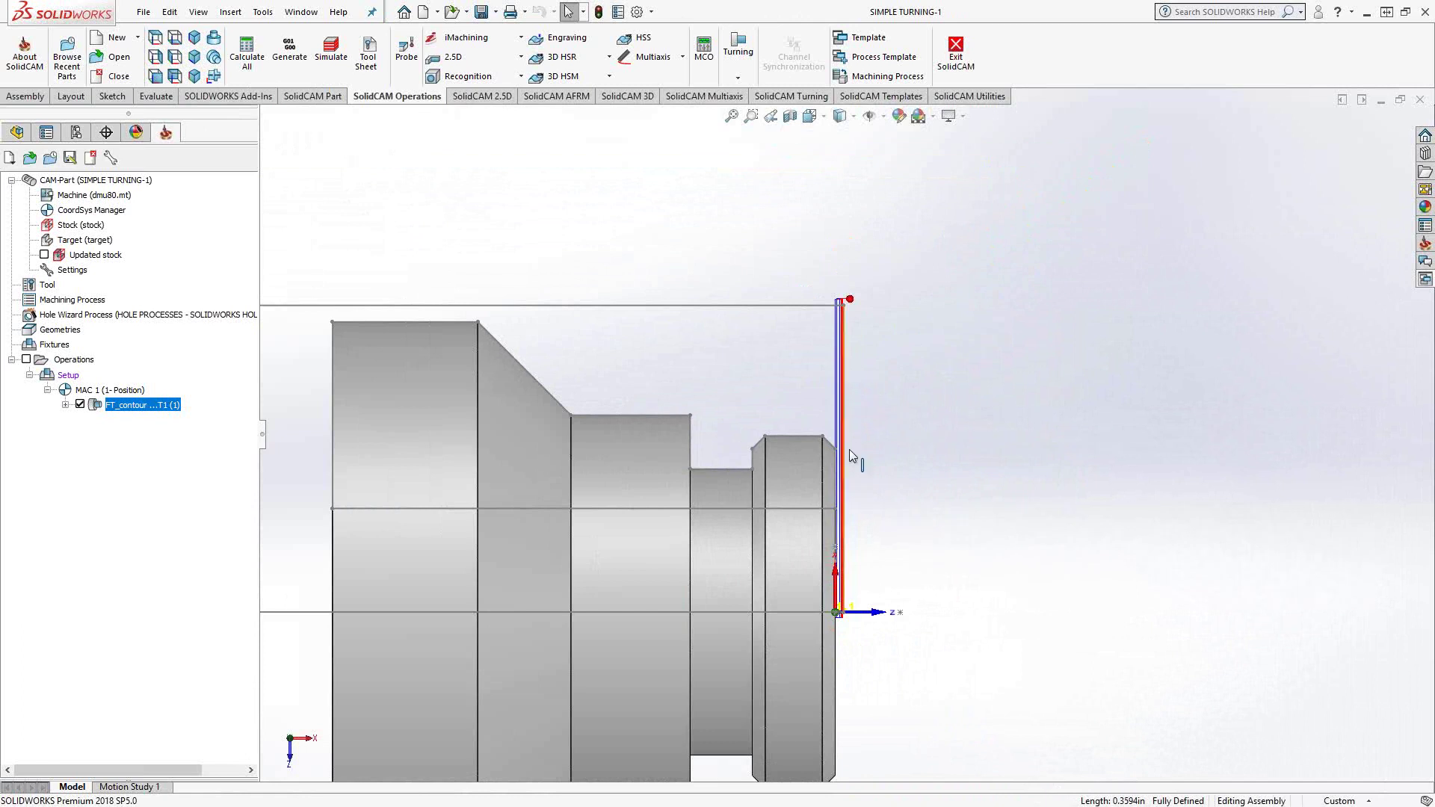
pyautogui.scroll(-4, 838, 448)
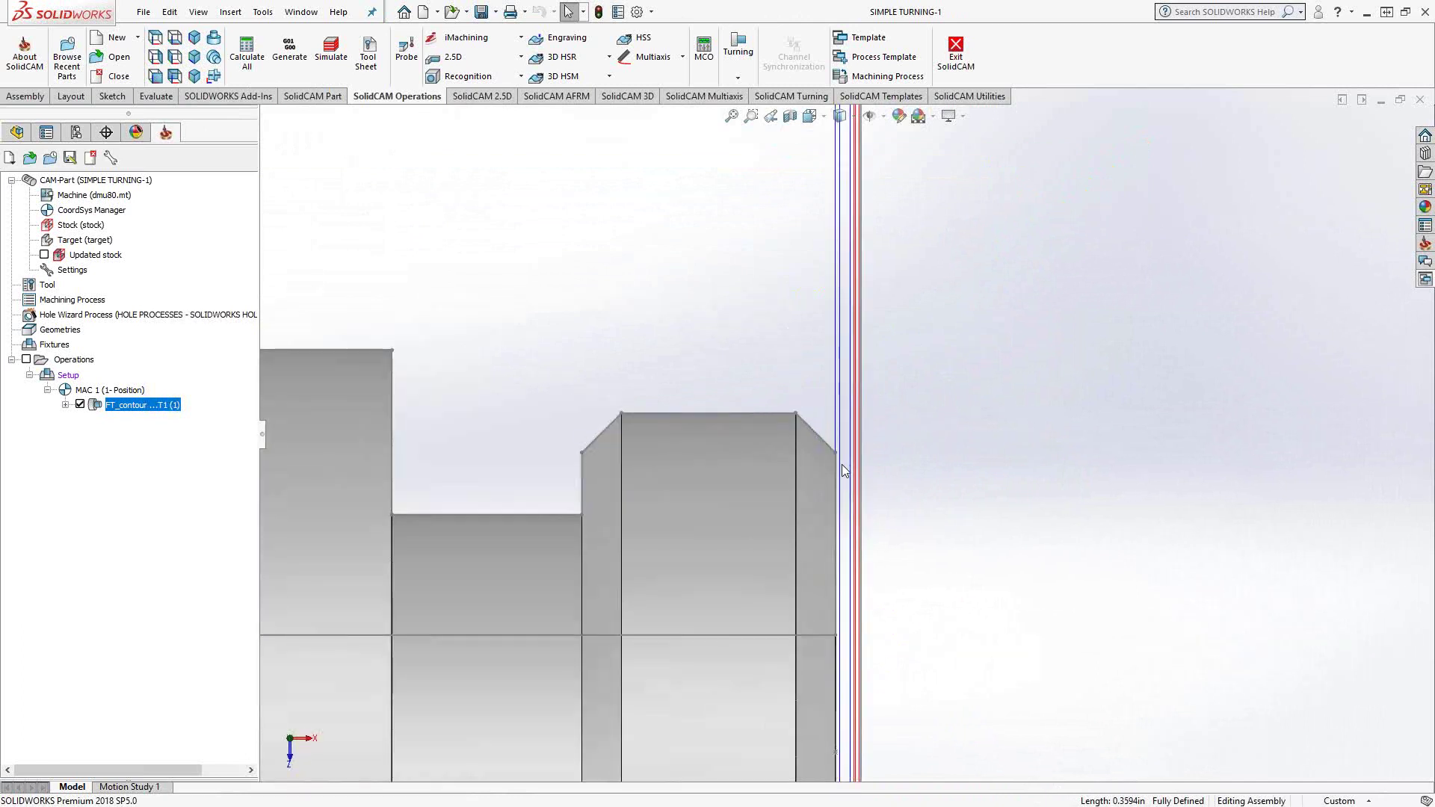